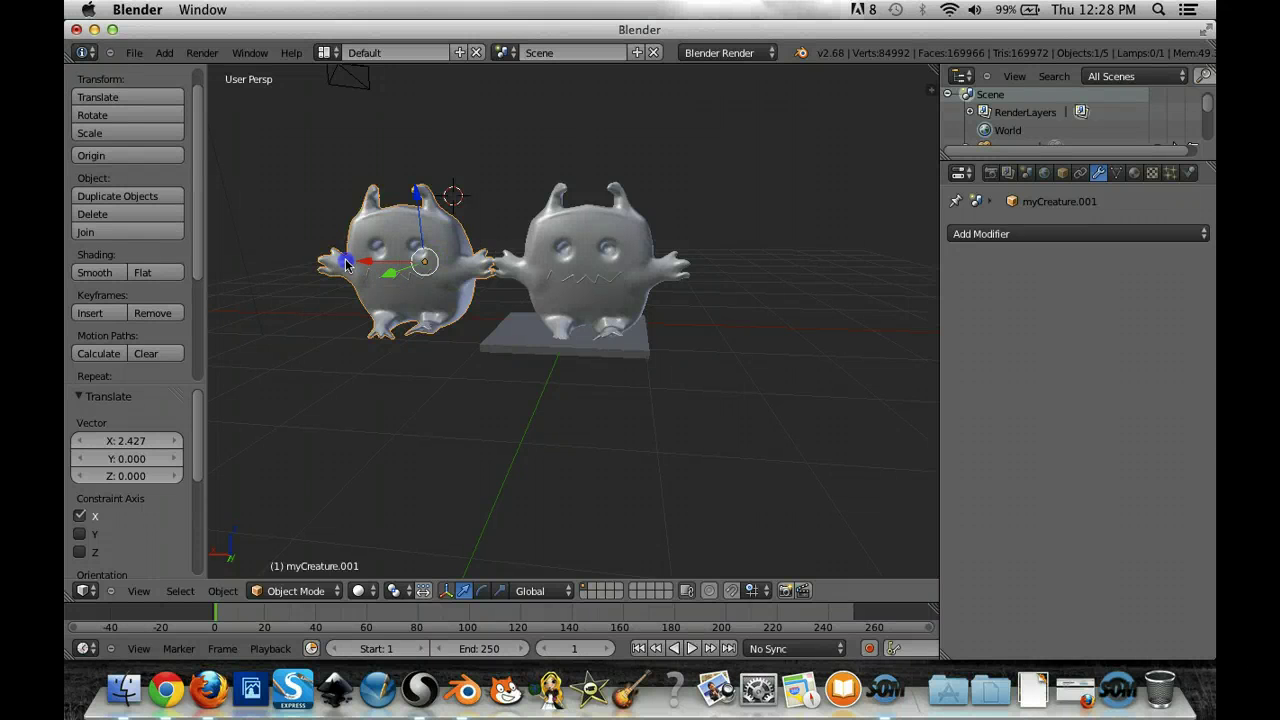
Step: Move the duplicate creature farther away along X, and shift the base slab -0.193 along X to centre it under the remaining creature
drag(345, 263, 180, 257)
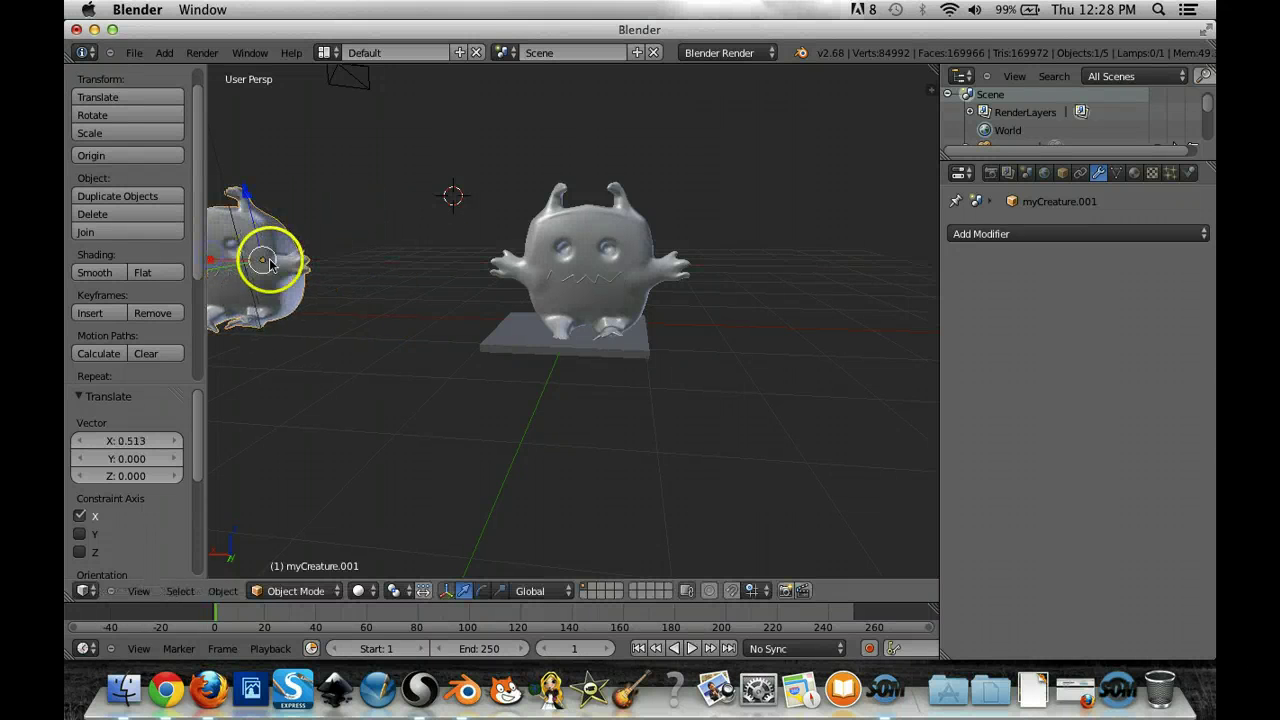
right_click(630, 355)
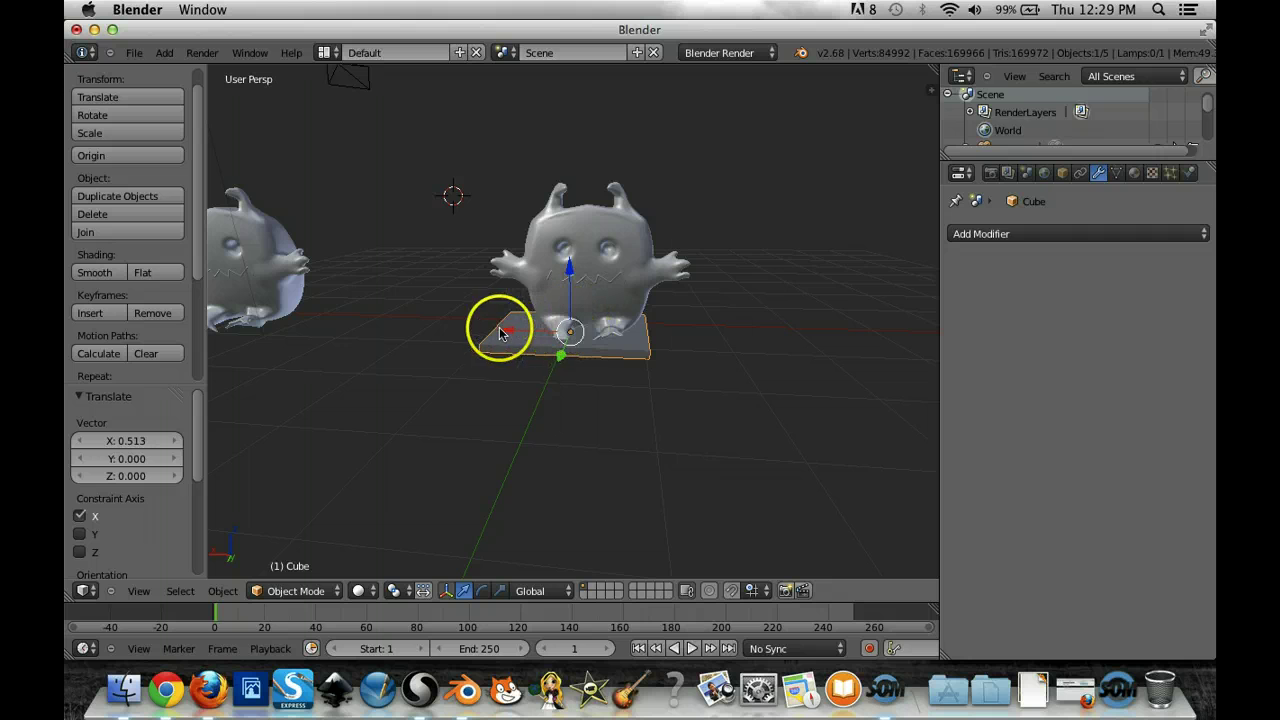
drag(507, 334, 524, 332)
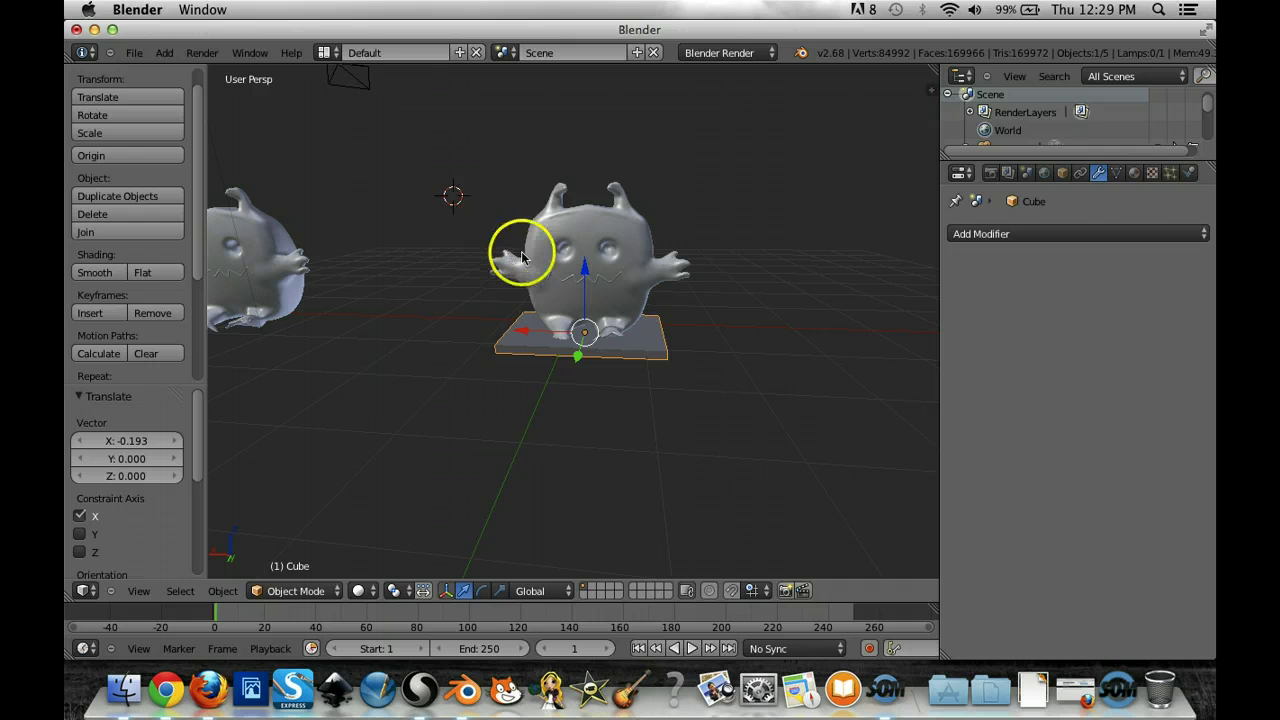
Step: Add a cylinder mesh to the scene
click(162, 53)
mouse_move(205, 72)
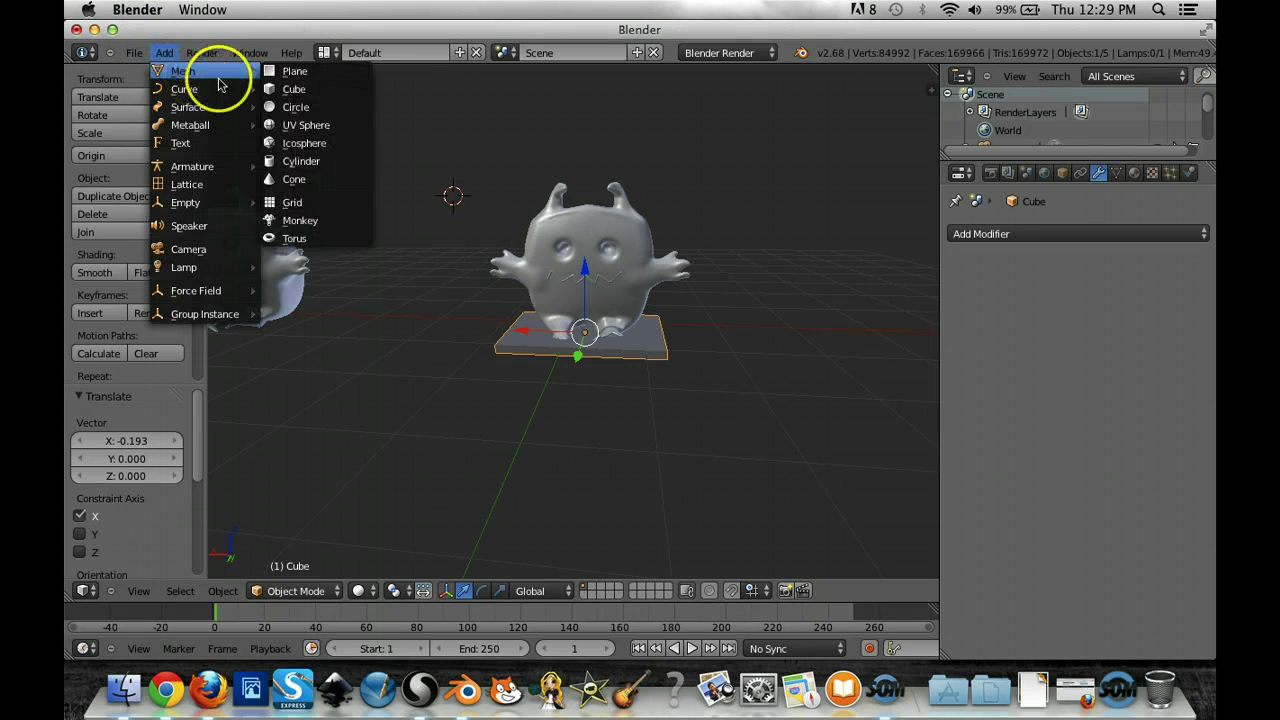
click(303, 162)
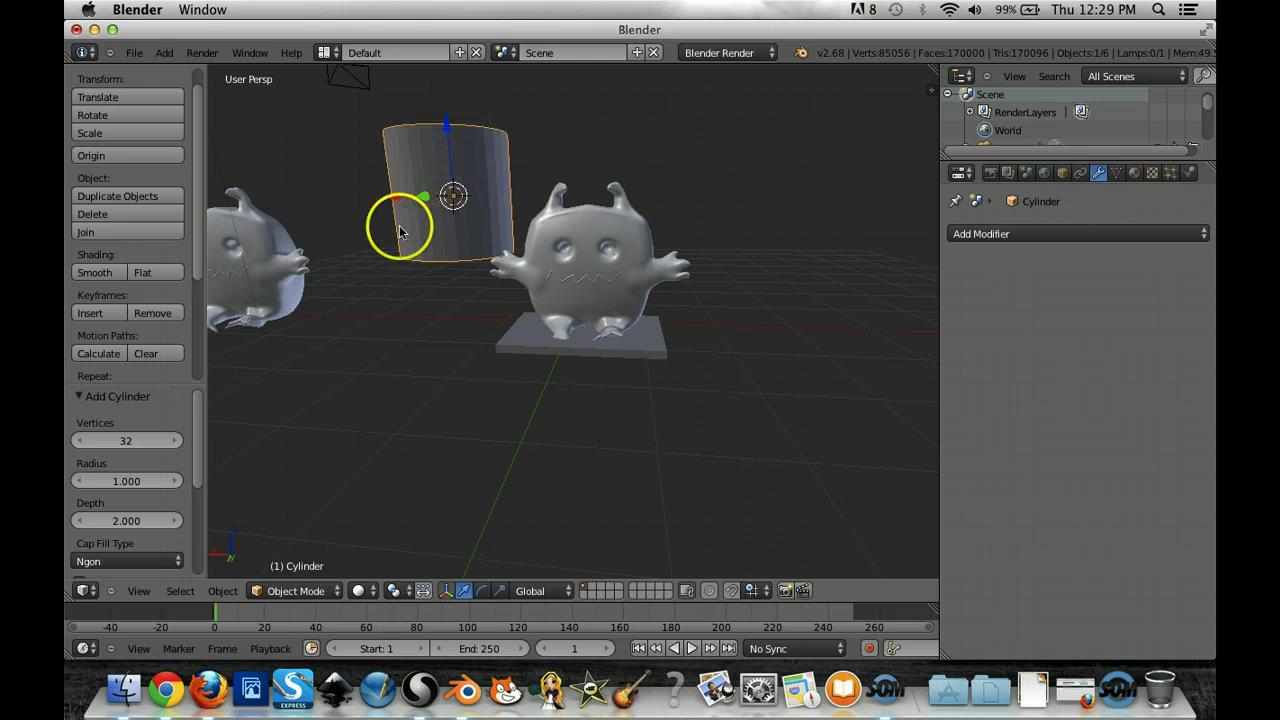
Step: In top view, shrink the cylinder uniformly by a factor of 0.2 and again by 0.369
click(144, 597)
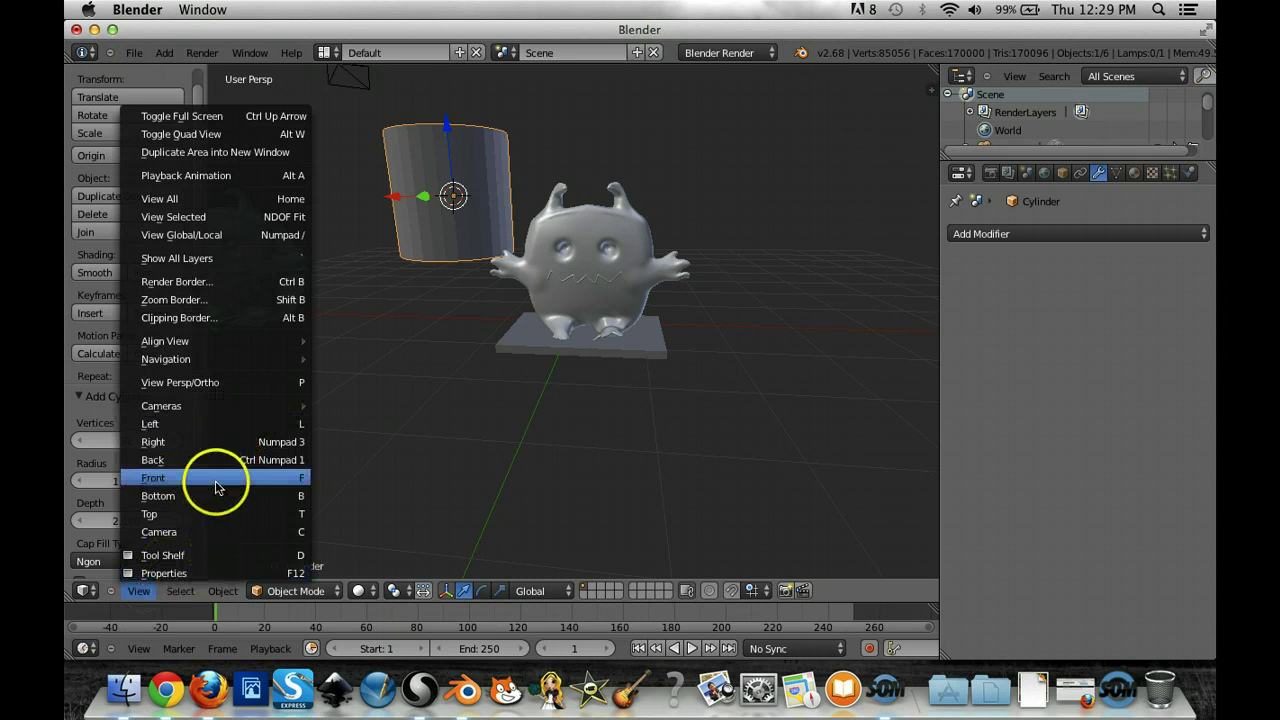
drag(217, 487, 207, 515)
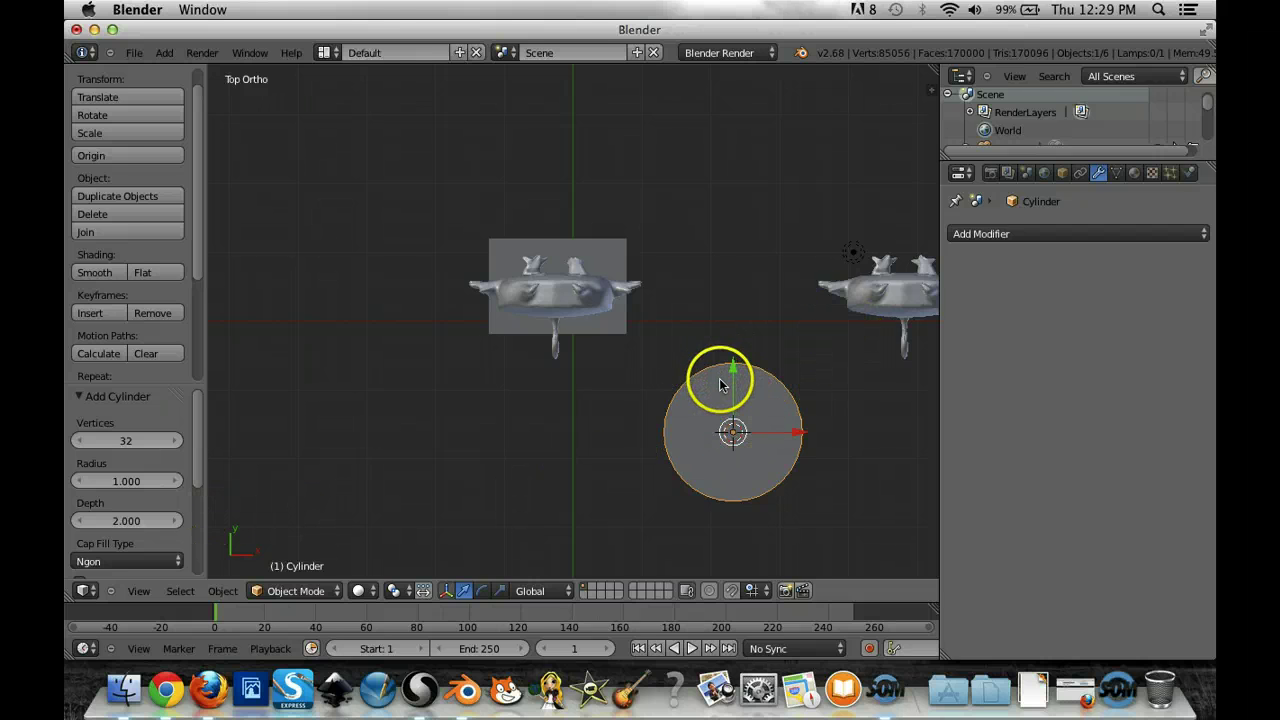
key(ctrl+alt+s)
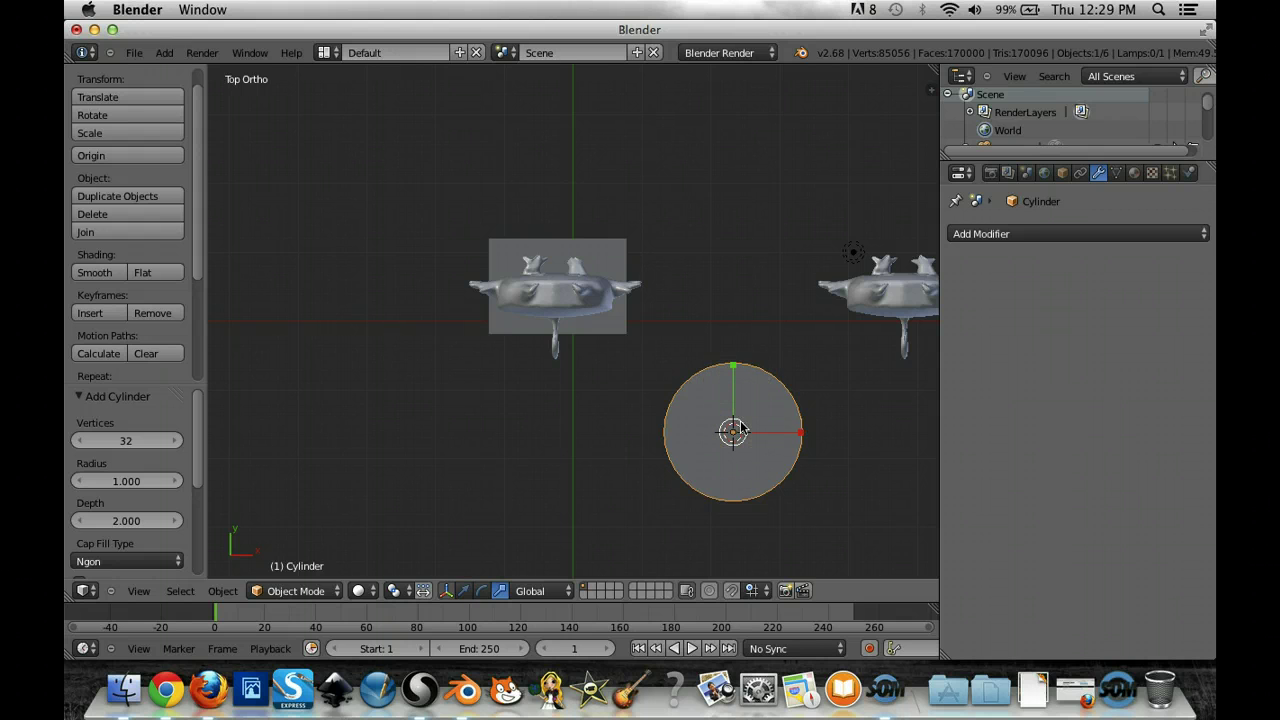
drag(741, 426, 733, 432)
scroll(739, 410, down, 2)
scroll(737, 412, up, 5)
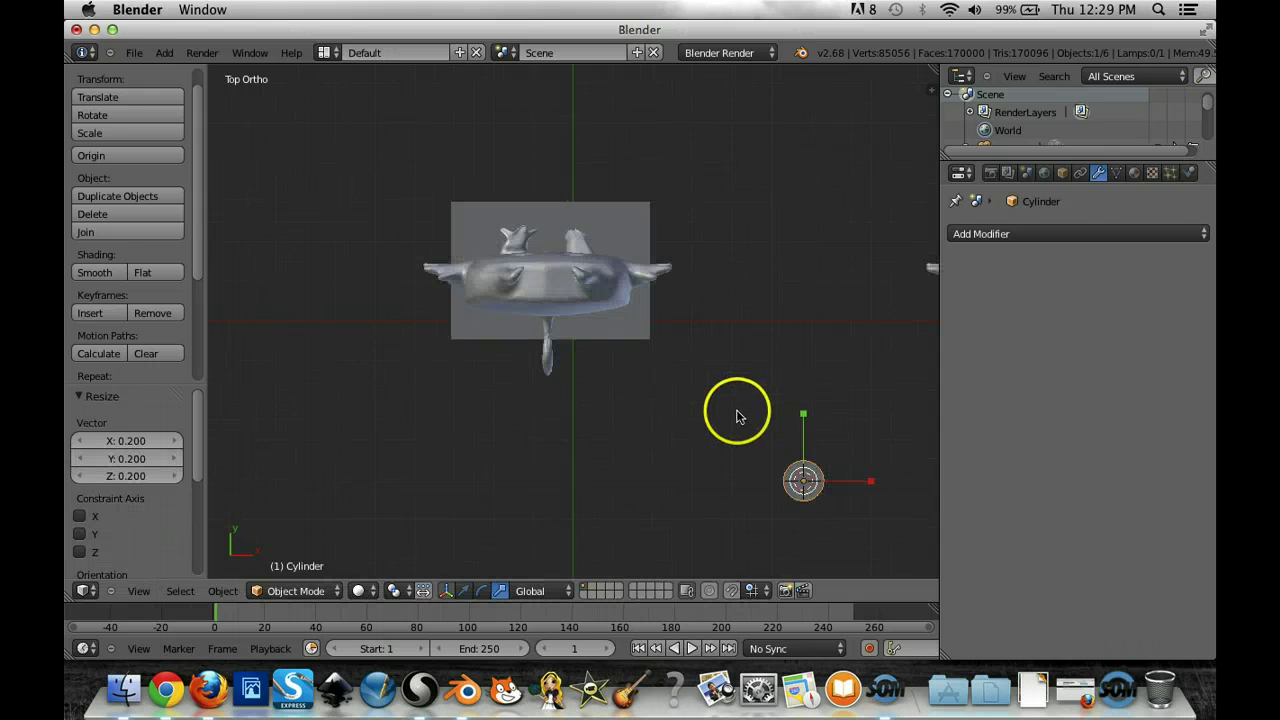
drag(862, 512, 851, 511)
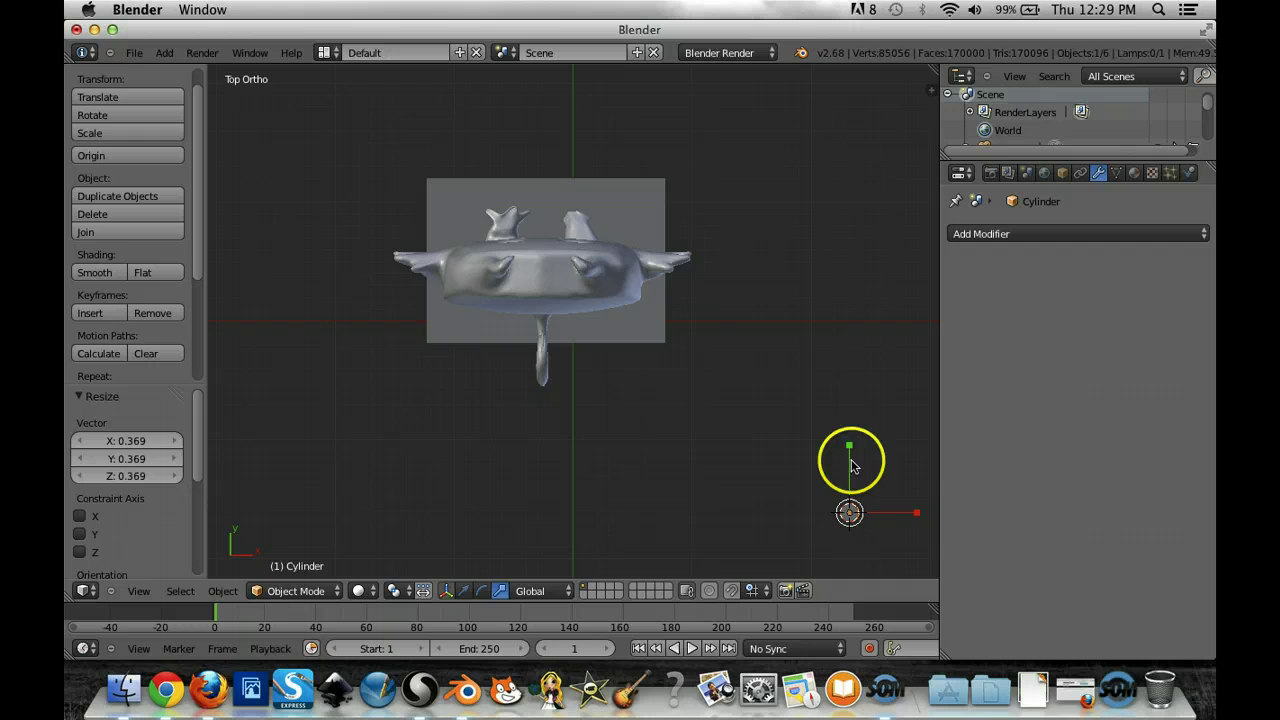
Step: Place the cylinder beside the creature's hand by moving it about 1.839 along Y and -1.151 along X
key(ctrl+alt+g)
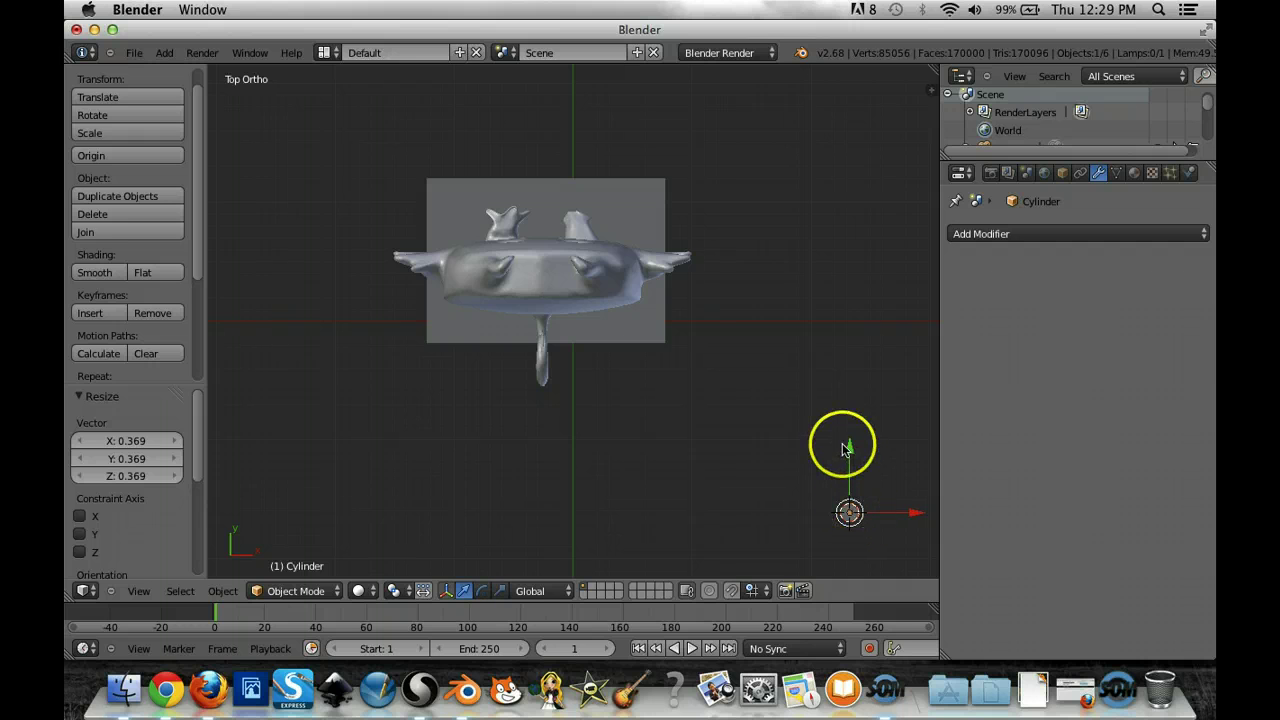
drag(850, 448, 846, 341)
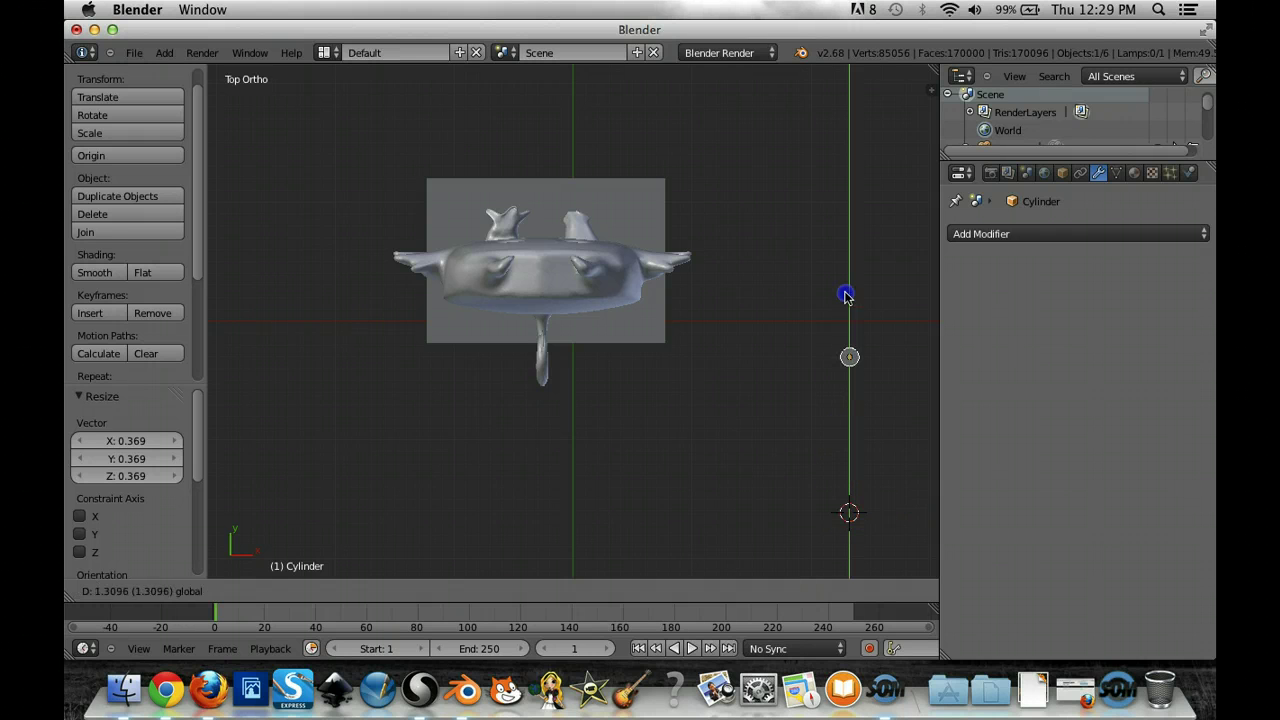
drag(842, 233, 843, 226)
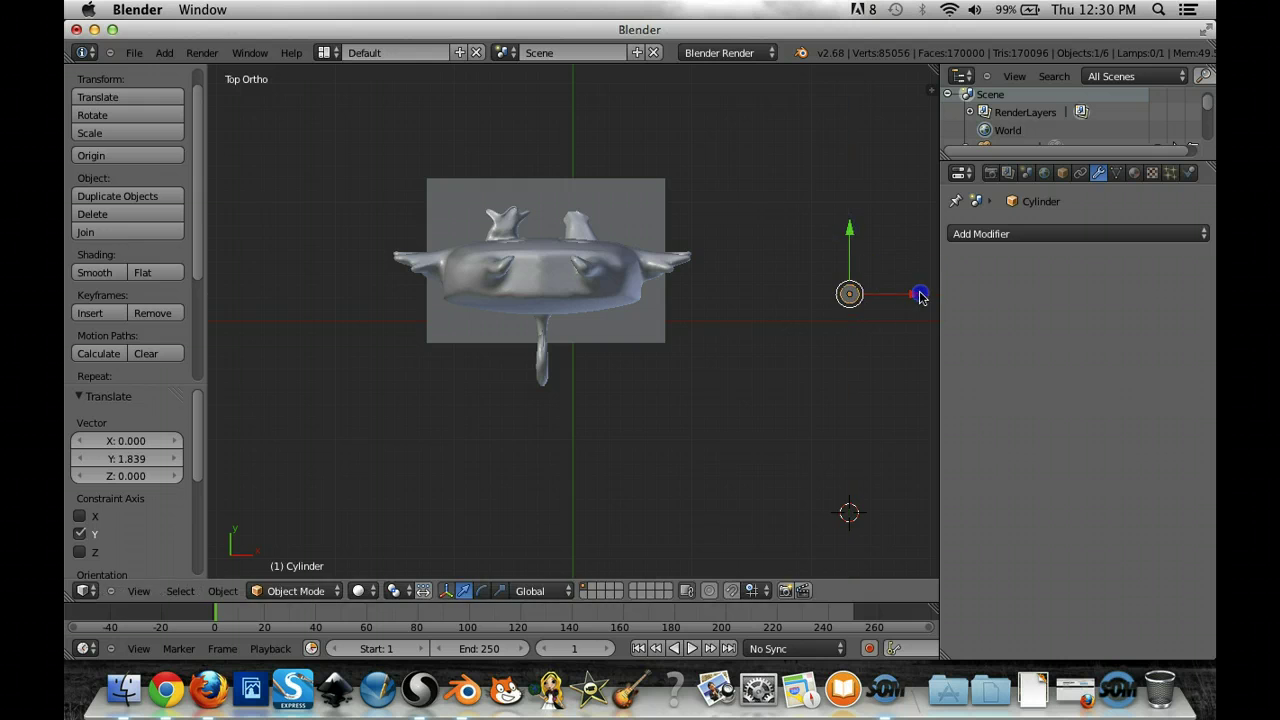
drag(920, 292, 779, 287)
right_click(696, 458)
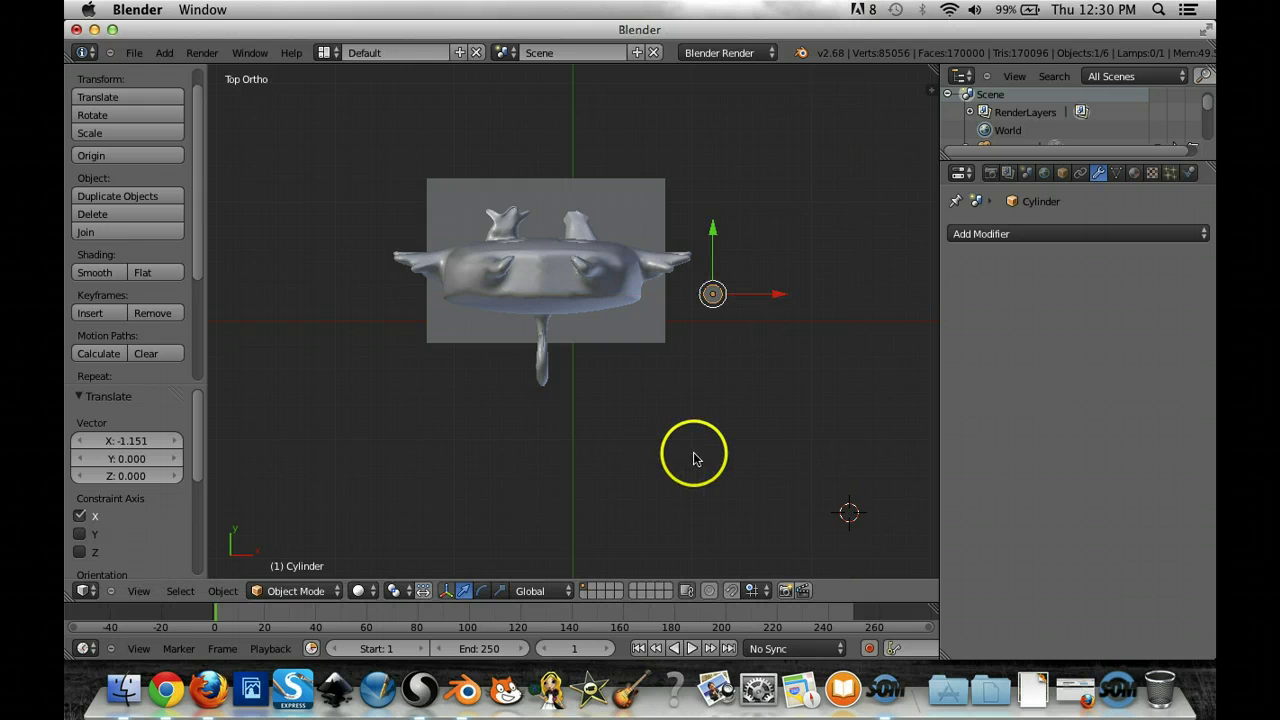
Step: Lower the cylinder about 1.823 along Z to the level of the base slab
middle_drag(696, 458, 678, 202)
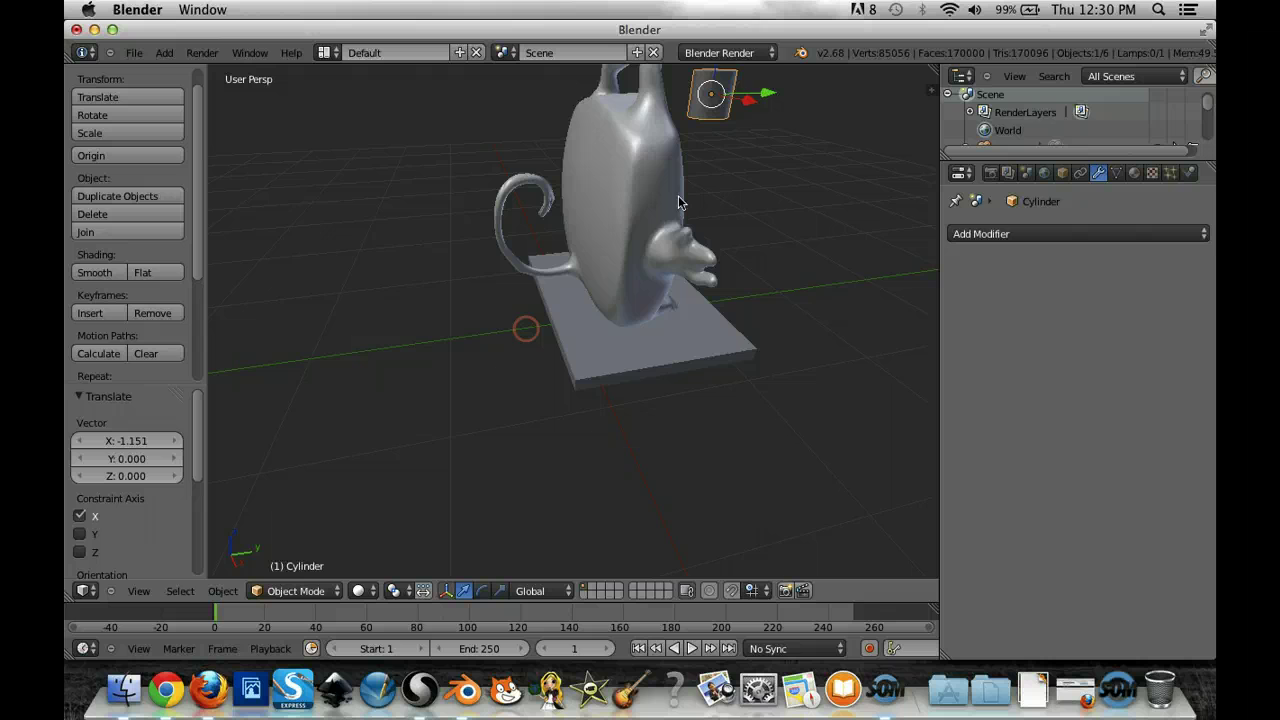
click(748, 70)
drag(716, 75, 626, 400)
Step: In top view, scale the cylinder down uniformly by a factor of about 0.255 to make it a thin post
key(KP_7)
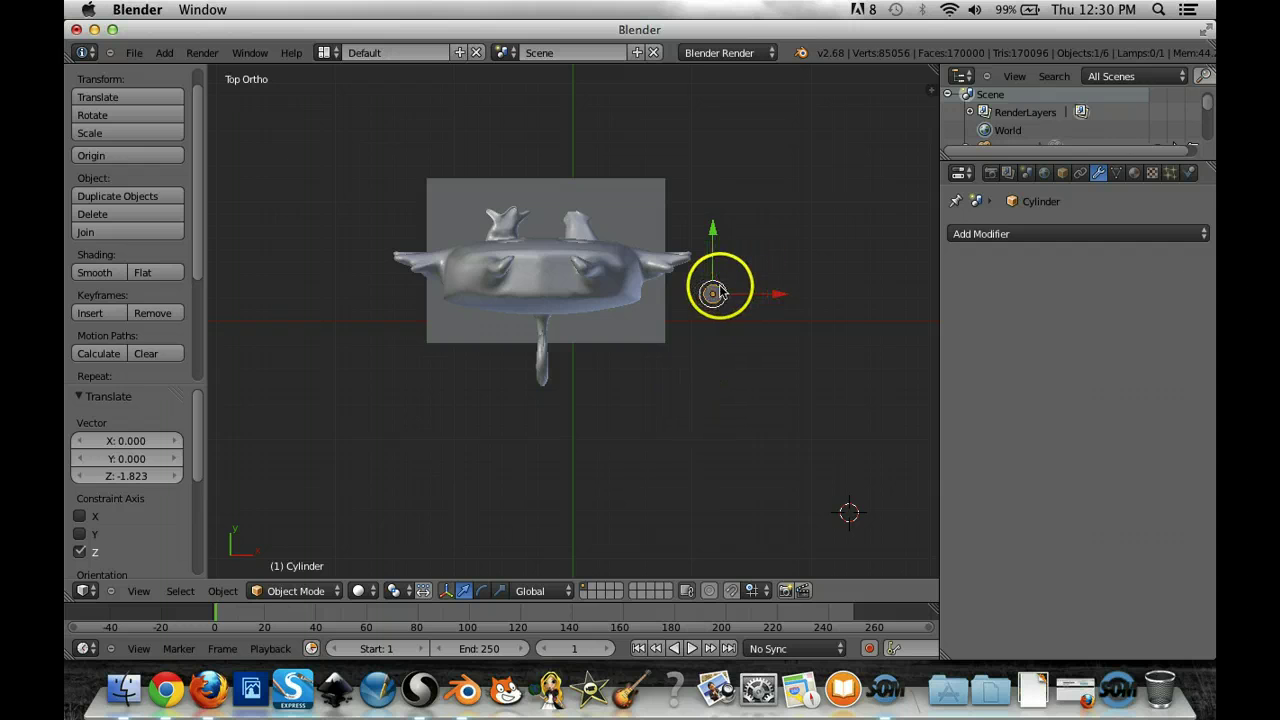
scroll(716, 292, up, 5)
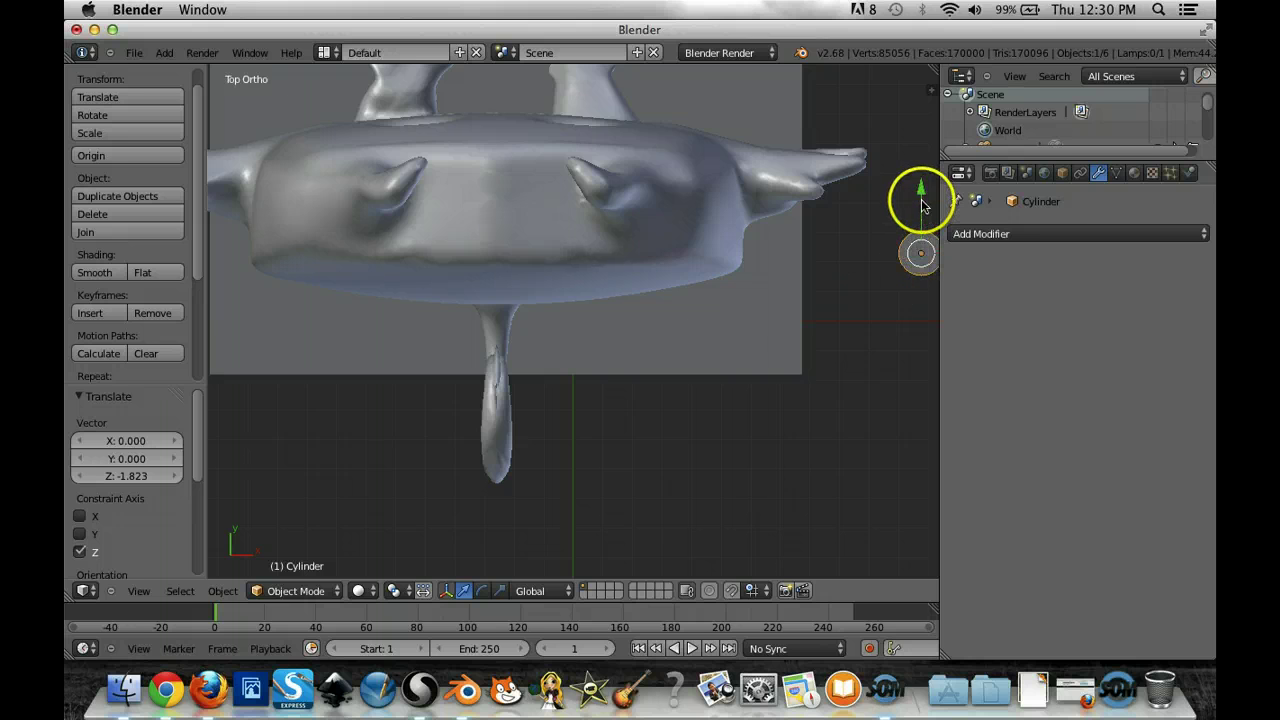
key(ctrl+alt+s)
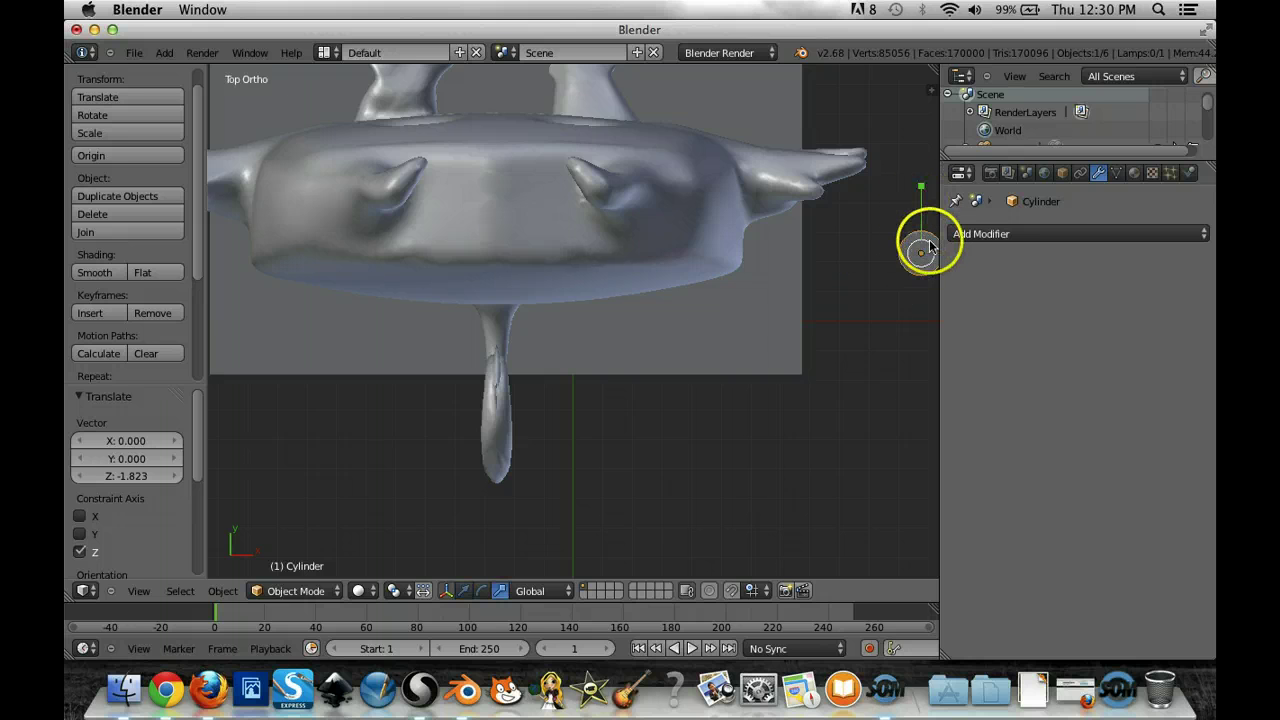
drag(920, 251, 920, 251)
Step: Move the cylinder about -0.477 along X so it sits over the edge of the base slab near the arm
key(ctrl+alt+g)
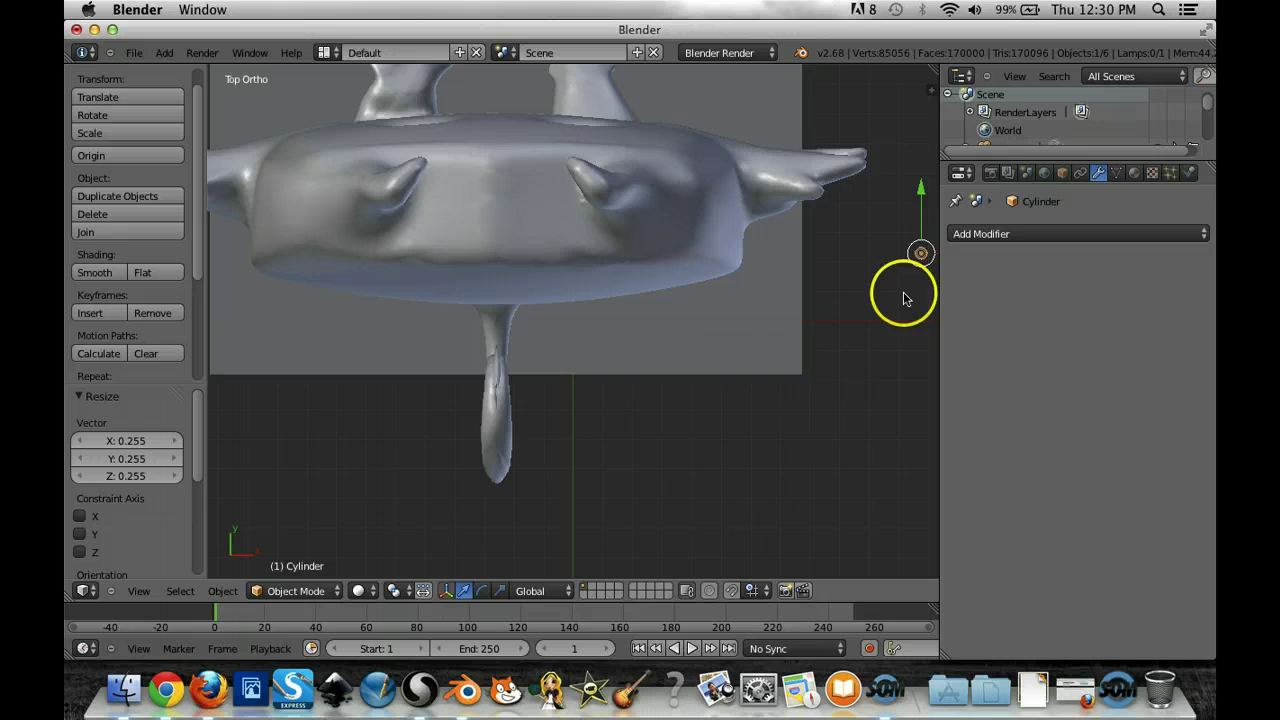
scroll(886, 337, up, 3)
scroll(886, 337, down, 3)
drag(880, 280, 778, 279)
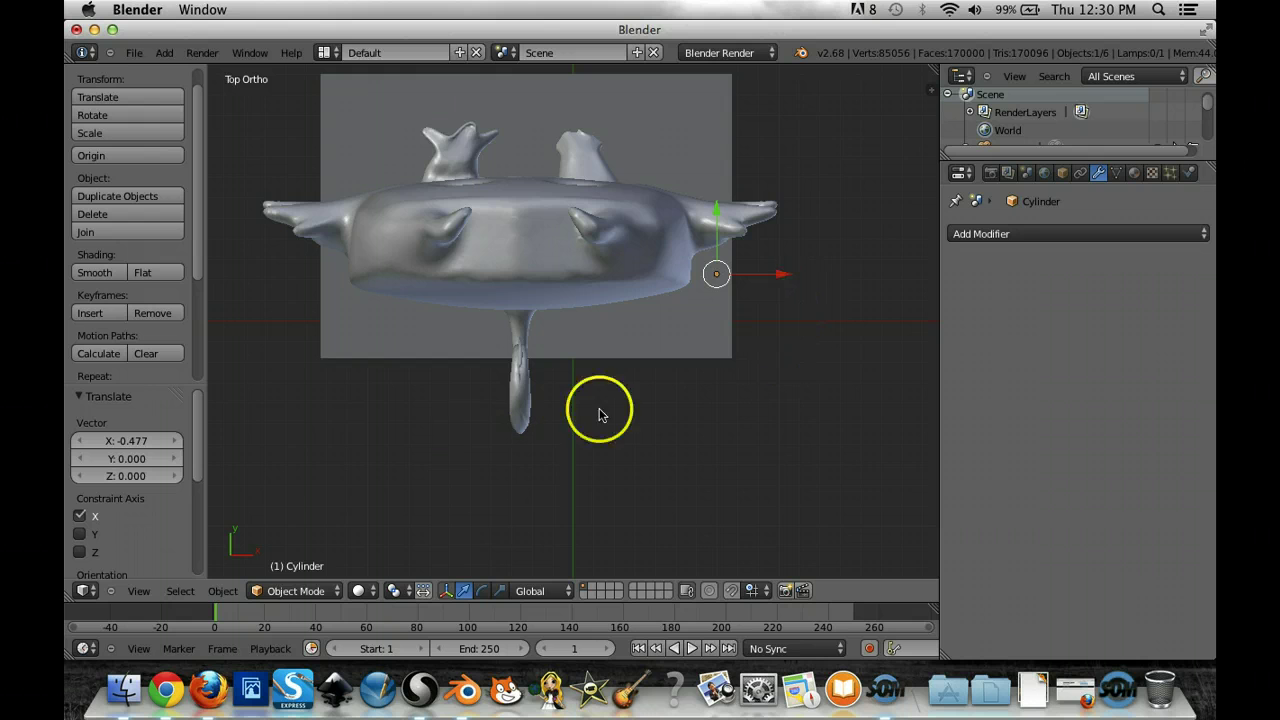
Step: In front view, raise the cylinder about 0.285 along Z so it sits above the base slab
click(139, 591)
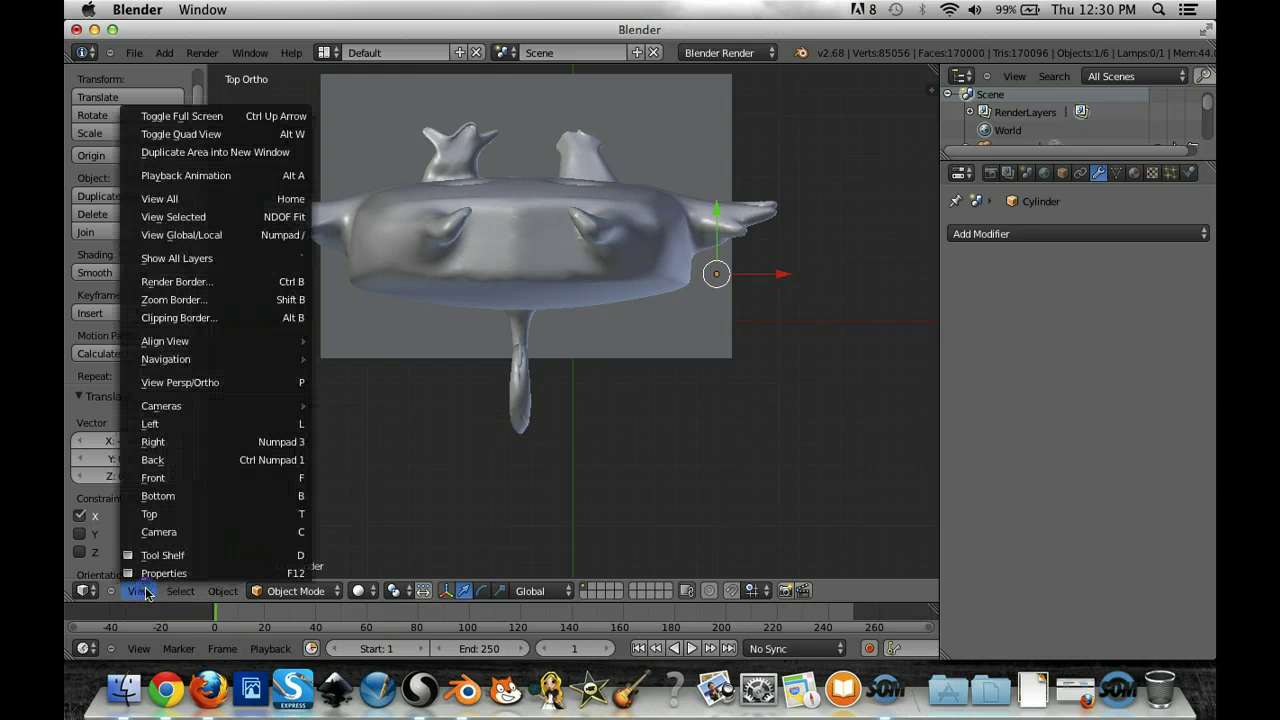
click(175, 478)
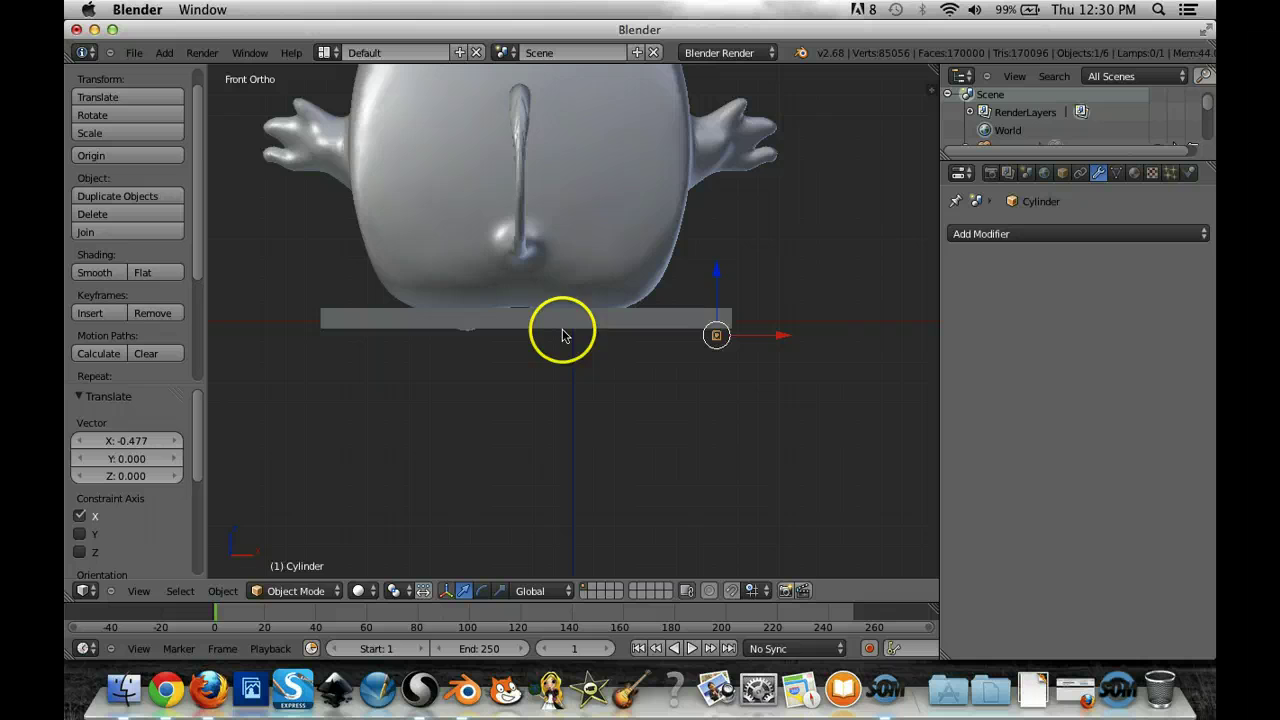
drag(716, 272, 726, 218)
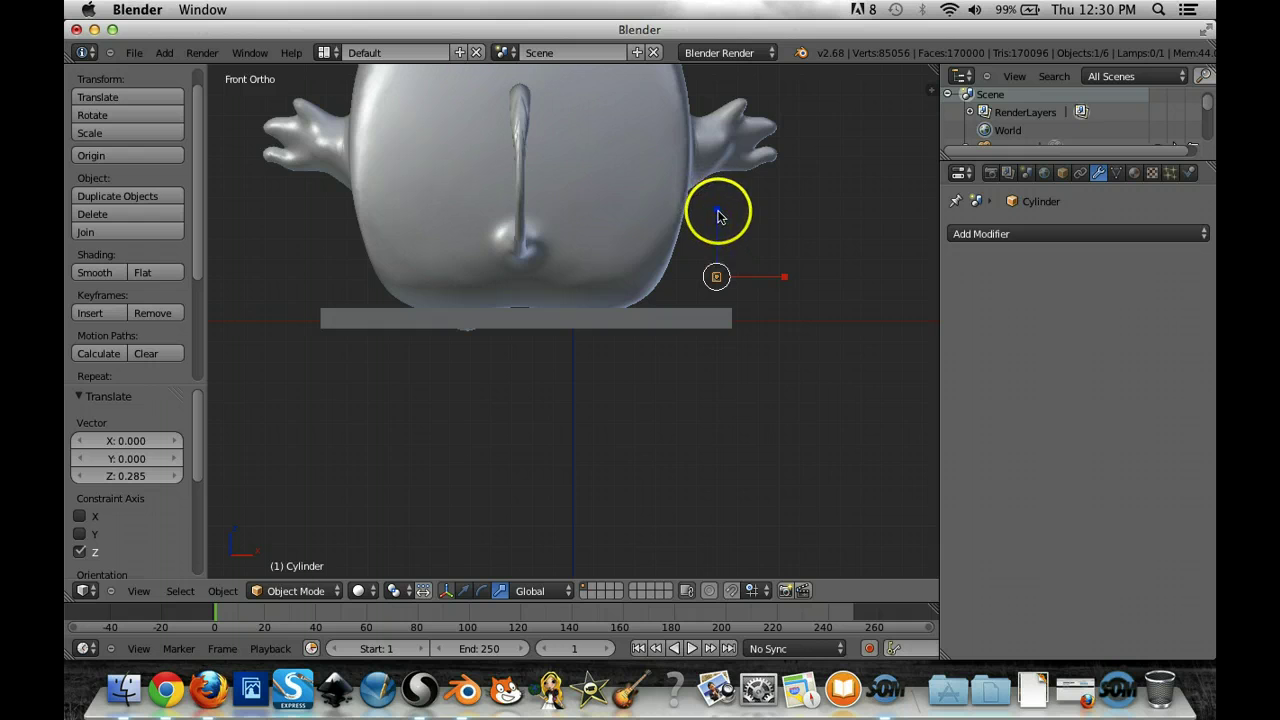
Step: Stretch the cylinder along Z, starting with a factor of 3.7, and raise it 0.166 so it spans from the base slab to the arm
drag(716, 208, 719, 208)
drag(726, 36, 726, 31)
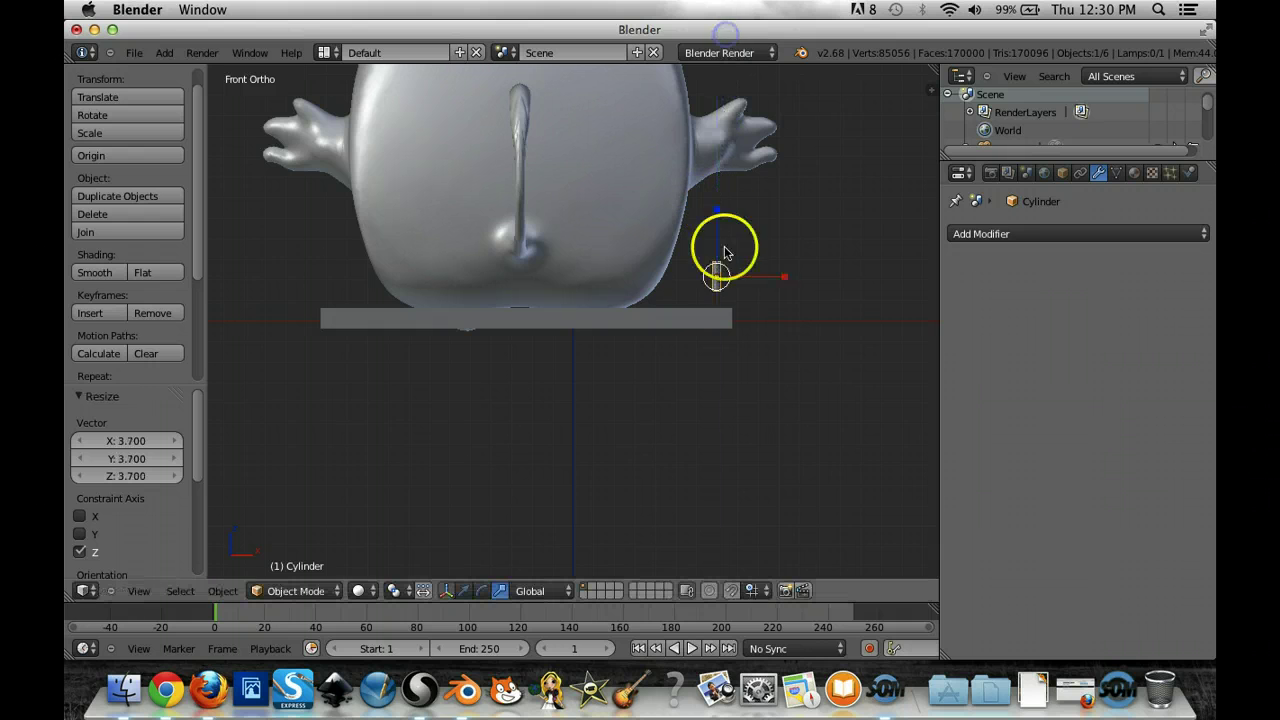
drag(717, 214, 718, 136)
drag(716, 240, 724, 184)
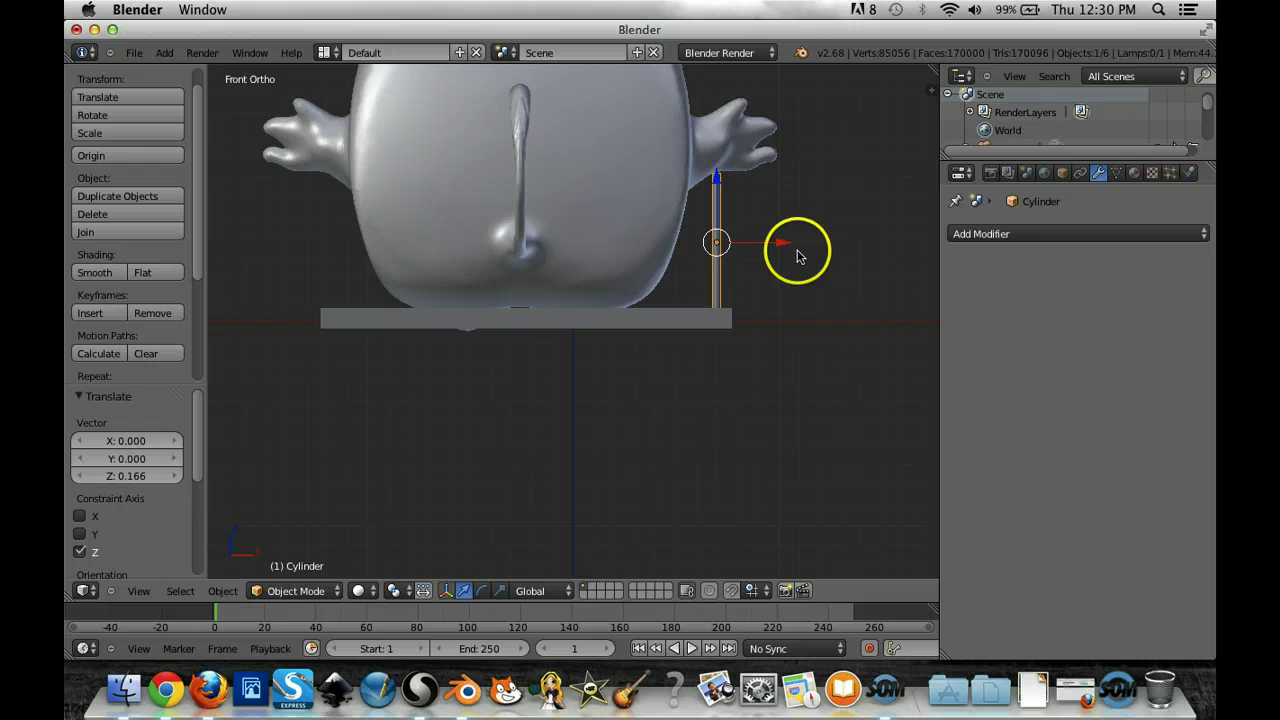
Step: Move the cylinder about 0.305 along Y beneath the arm, and adjust its height so it reaches the arm
middle_drag(809, 260, 600, 296)
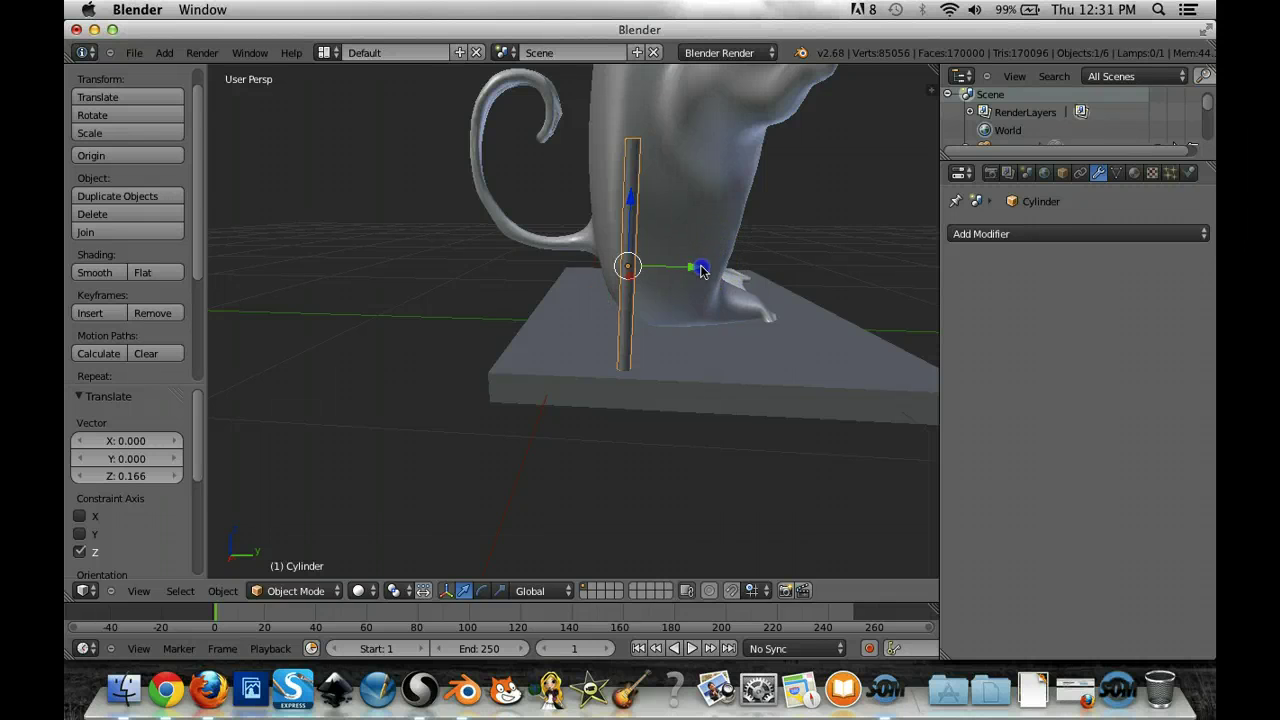
drag(701, 270, 805, 273)
middle_drag(883, 297, 849, 294)
drag(677, 189, 683, 243)
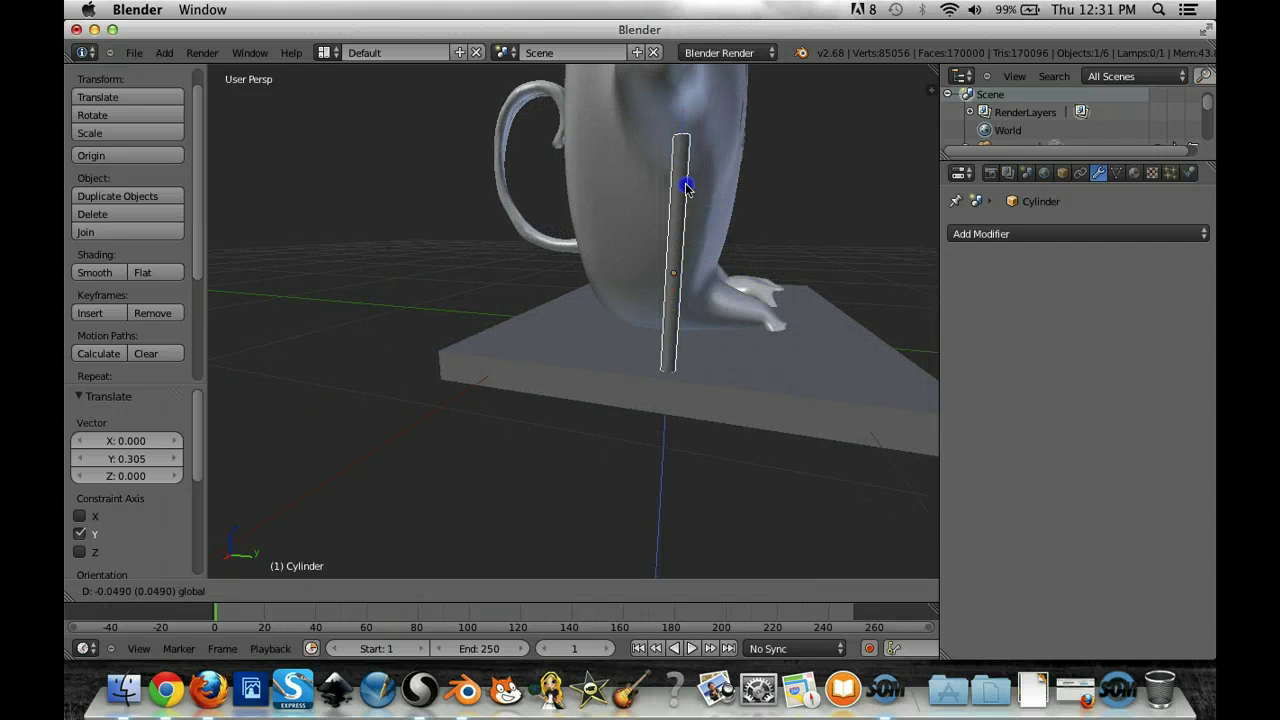
drag(686, 187, 686, 183)
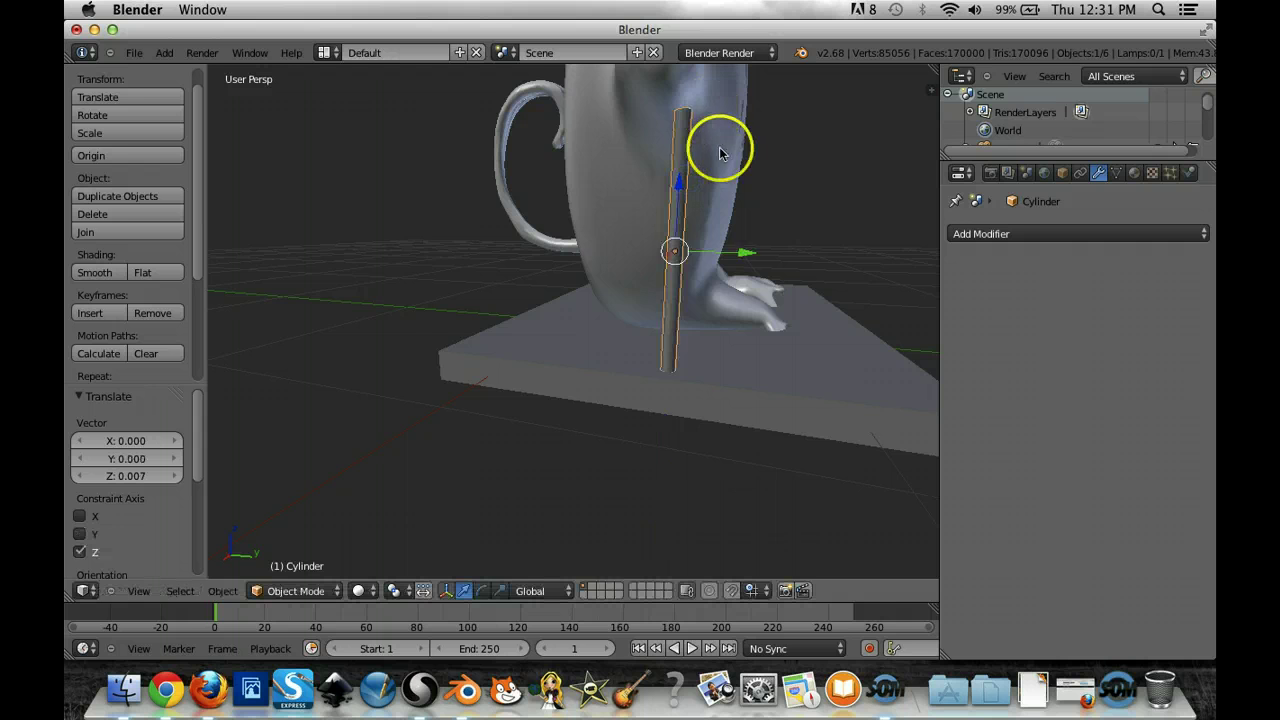
Step: Move the cylinder about 0.257 along X to stand under the hand, and stretch it along Z until it touches the hand
middle_drag(831, 218, 769, 229)
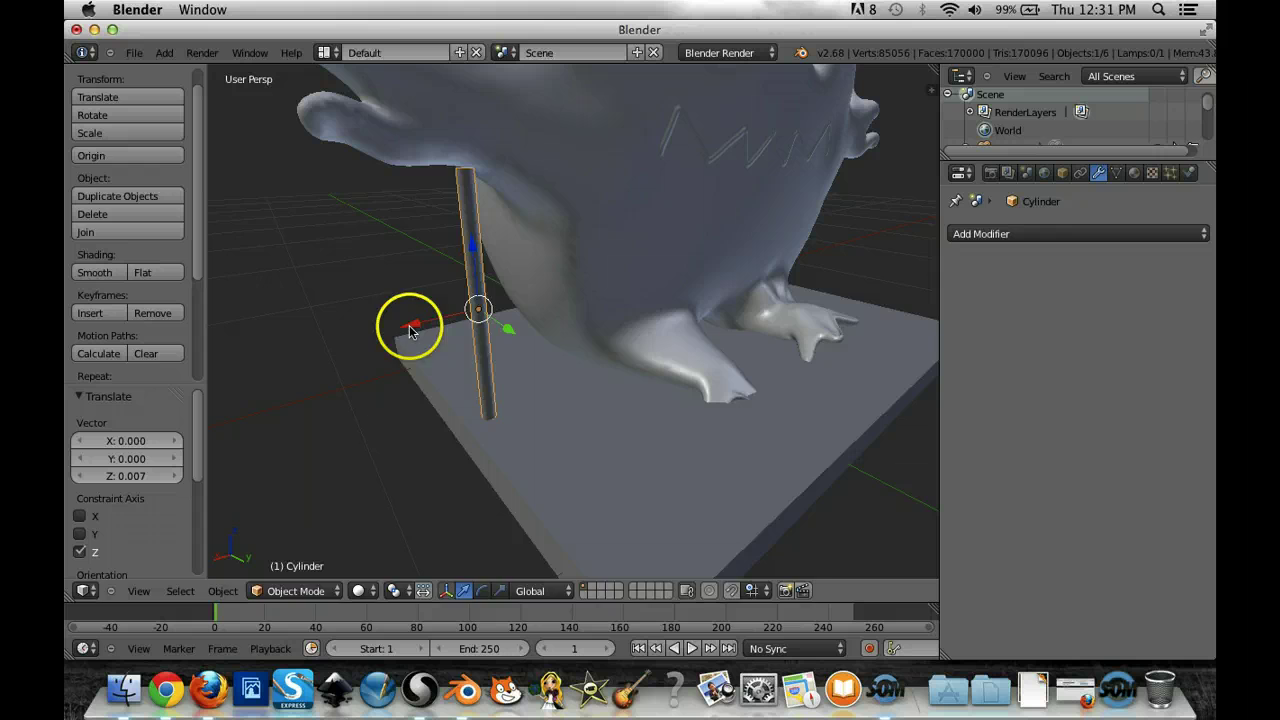
drag(410, 325, 297, 341)
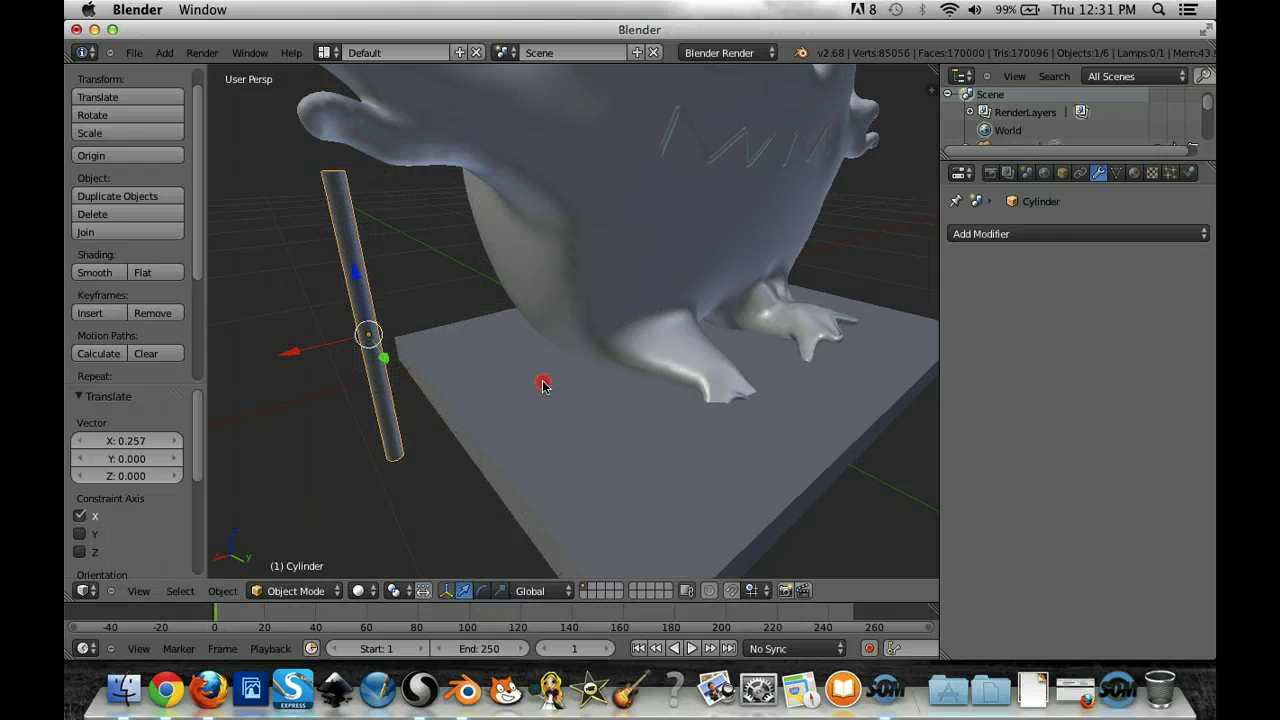
middle_drag(543, 380, 619, 397)
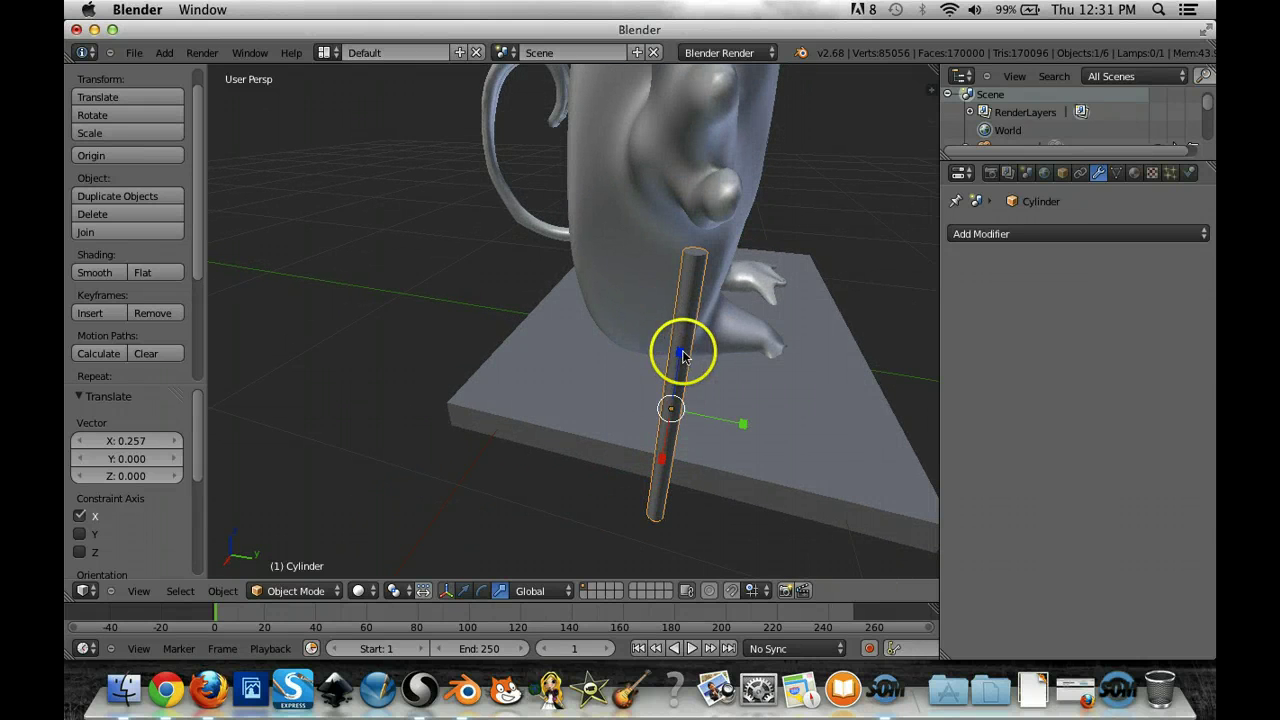
mouse_move(684, 354)
mouse_down()
mouse_move(684, 340)
mouse_move(684, 355)
mouse_up()
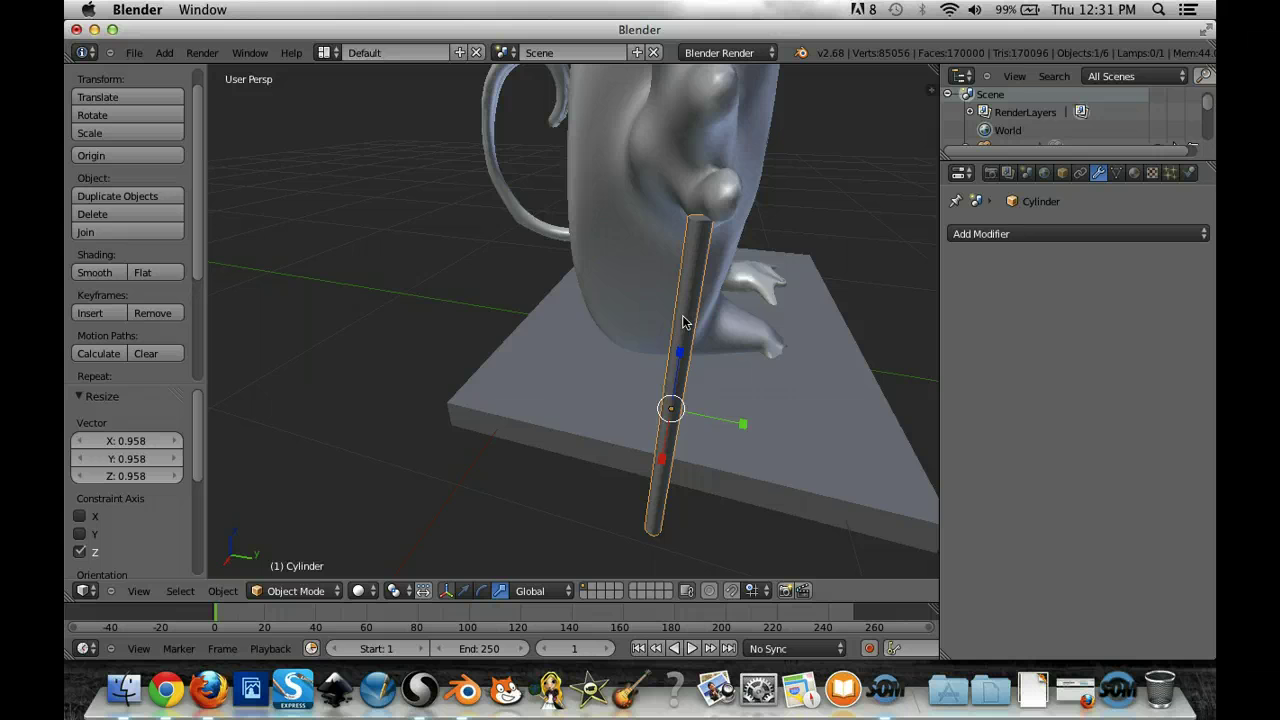
Step: Move the cylinder post about 0.028 along Y to line it up under the creature's hand
key(e)
key(w)
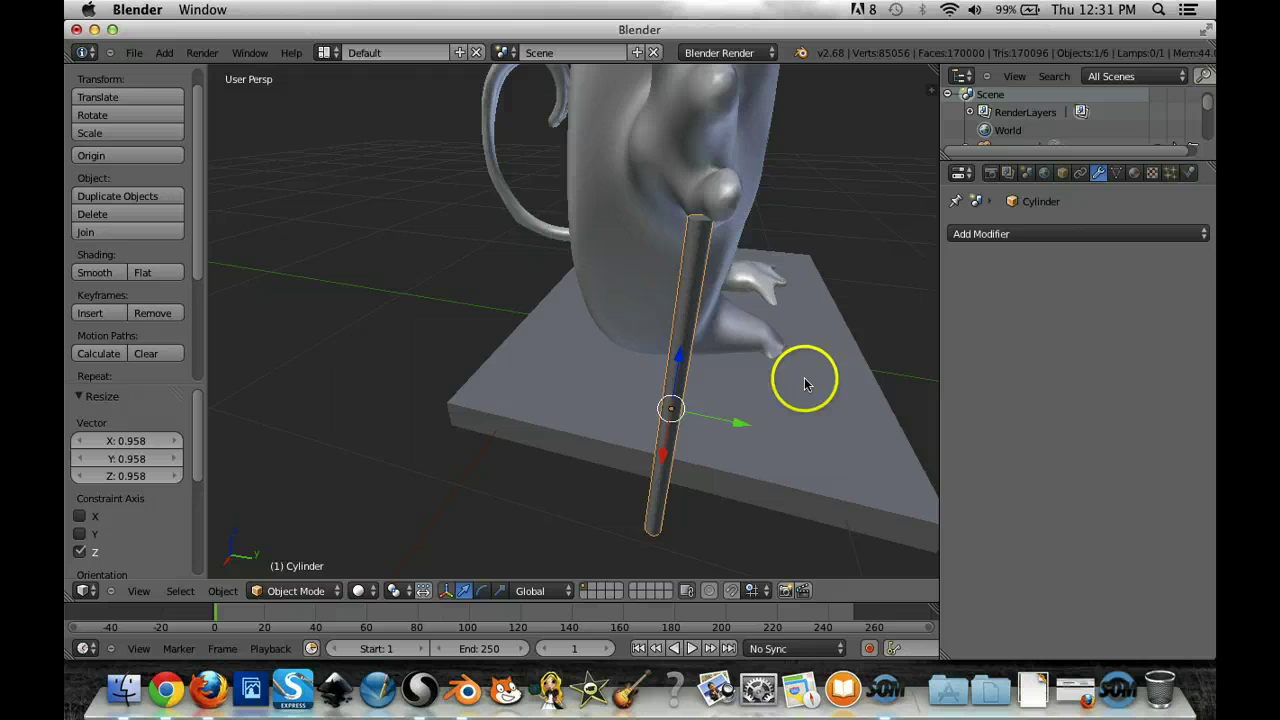
right_click(861, 383)
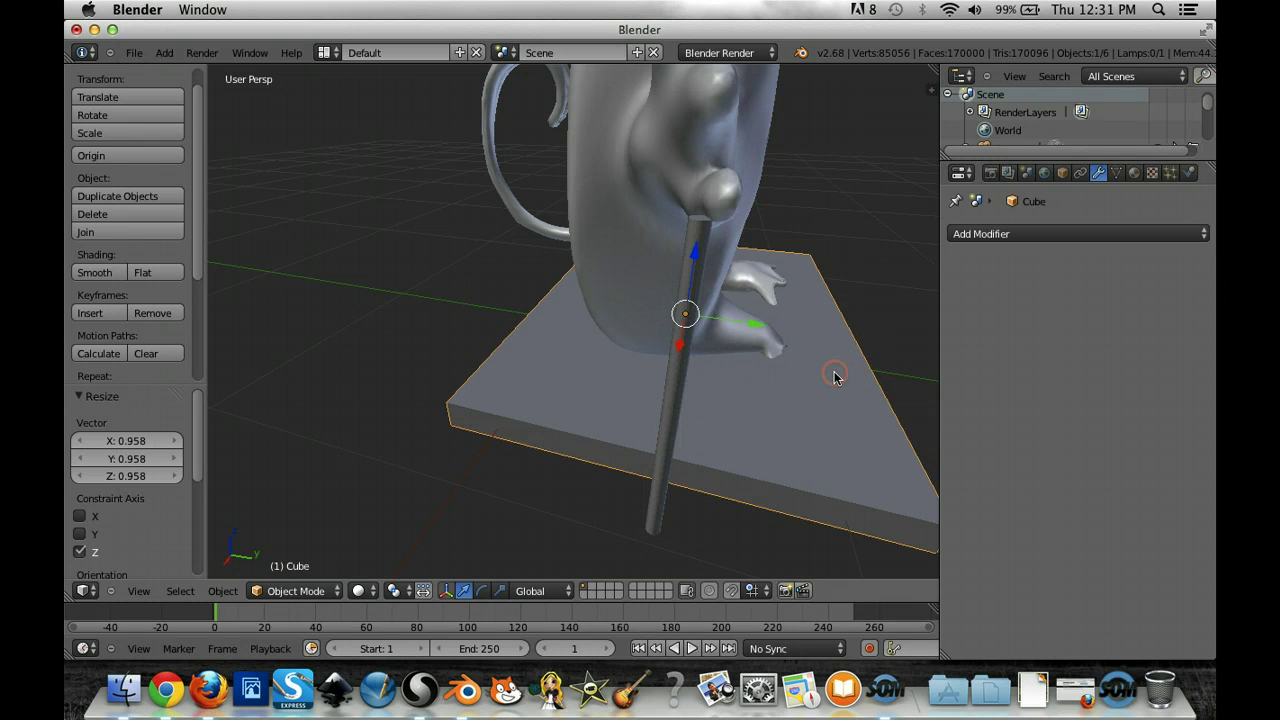
middle_drag(831, 380, 762, 349)
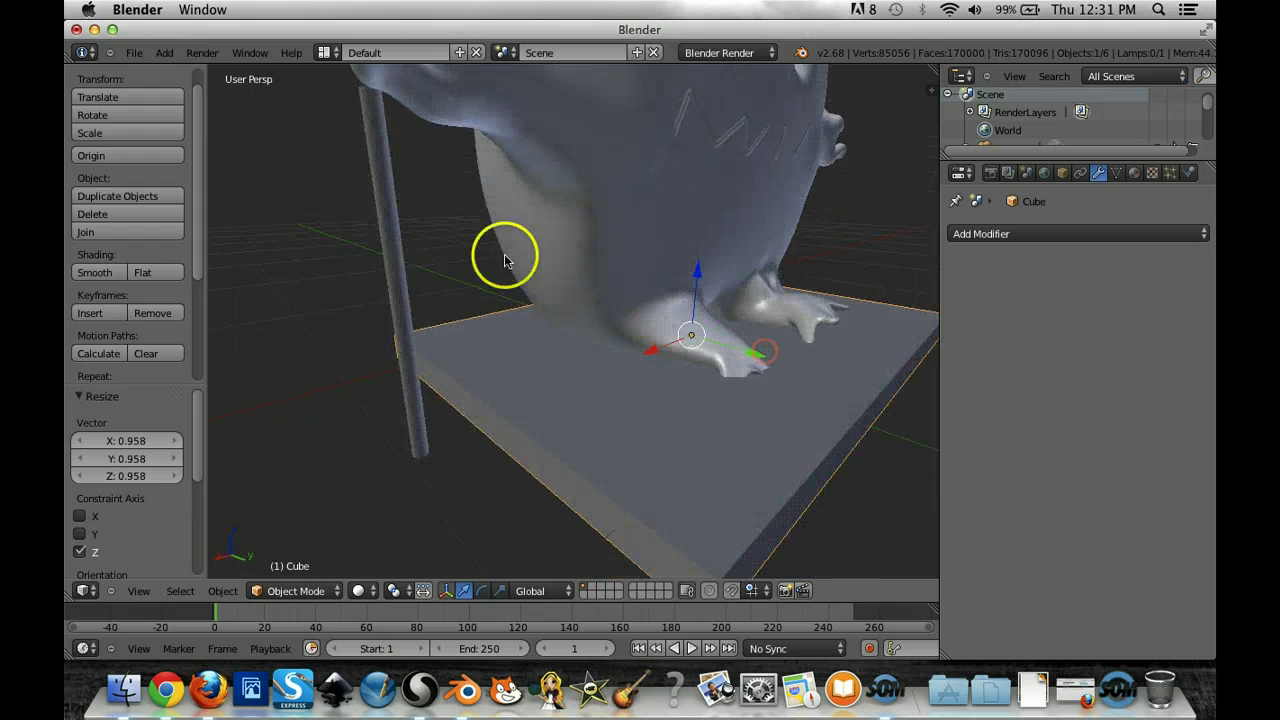
right_click(393, 184)
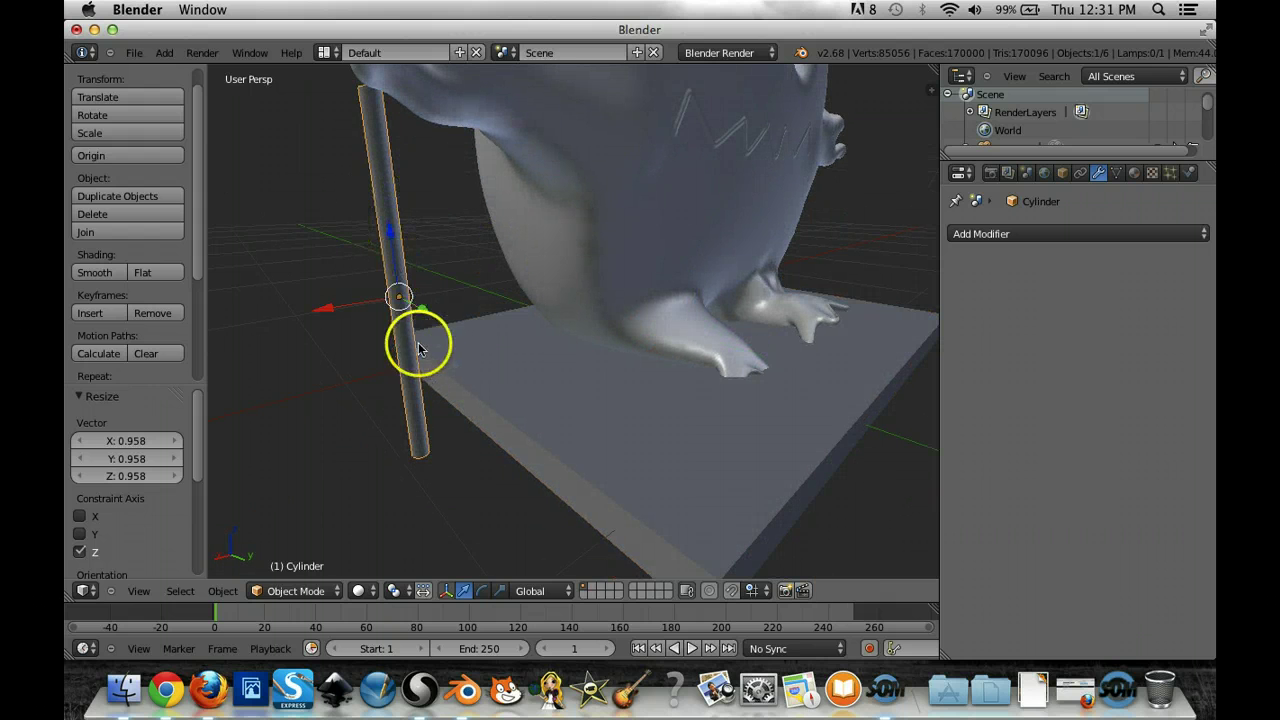
drag(432, 316, 350, 308)
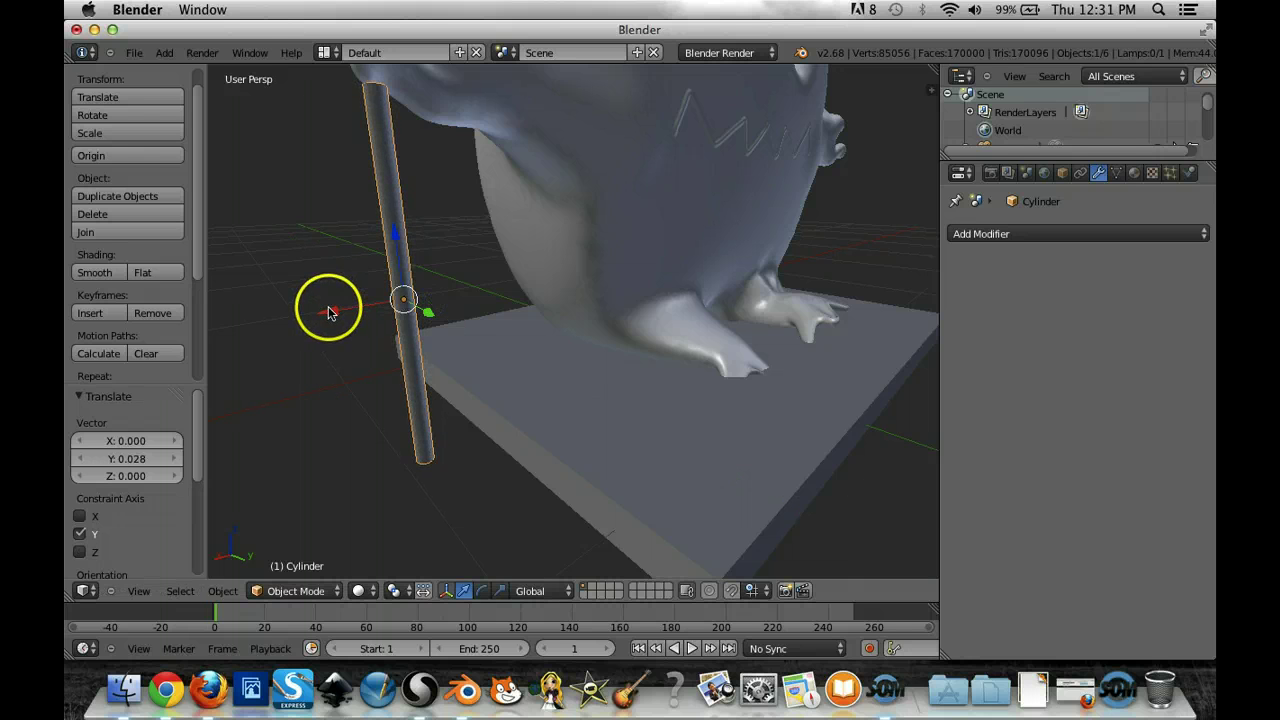
Step: Raise the cylinder post about 0.006 along Z so its upper end meets the hand
click(454, 424)
mouse_move(453, 424)
middle_down()
mouse_move(515, 435)
mouse_move(445, 431)
middle_up()
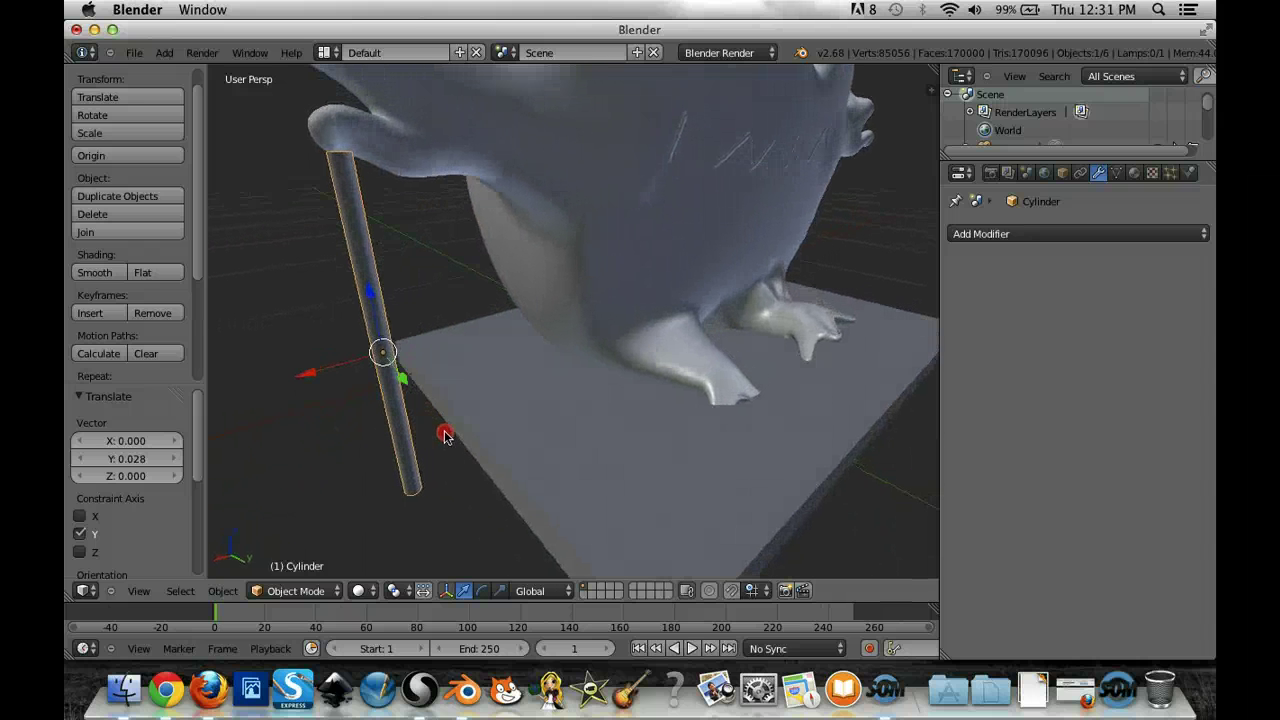
right_click(371, 295)
right_drag(370, 297, 370, 295)
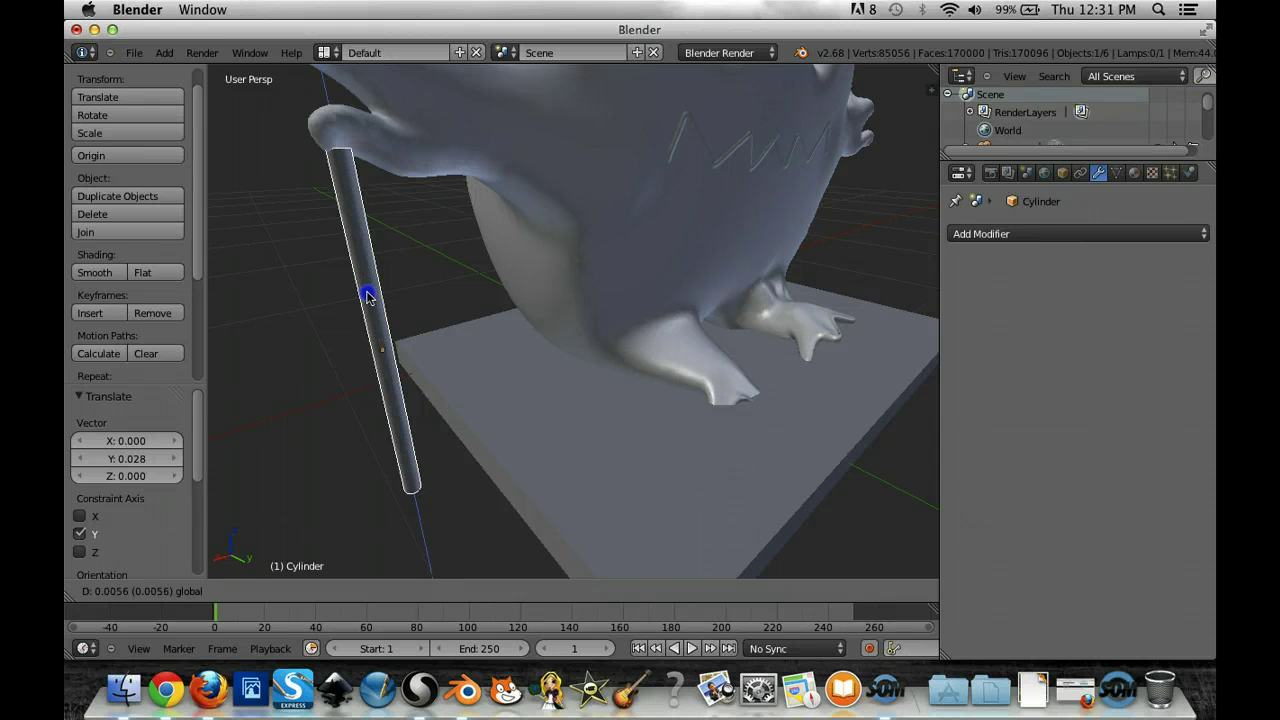
click(309, 366)
middle_drag(312, 380, 289, 357)
Step: In front view, put the cylinder into Edit Mode with face selection and deselect all its faces
key(KP_1)
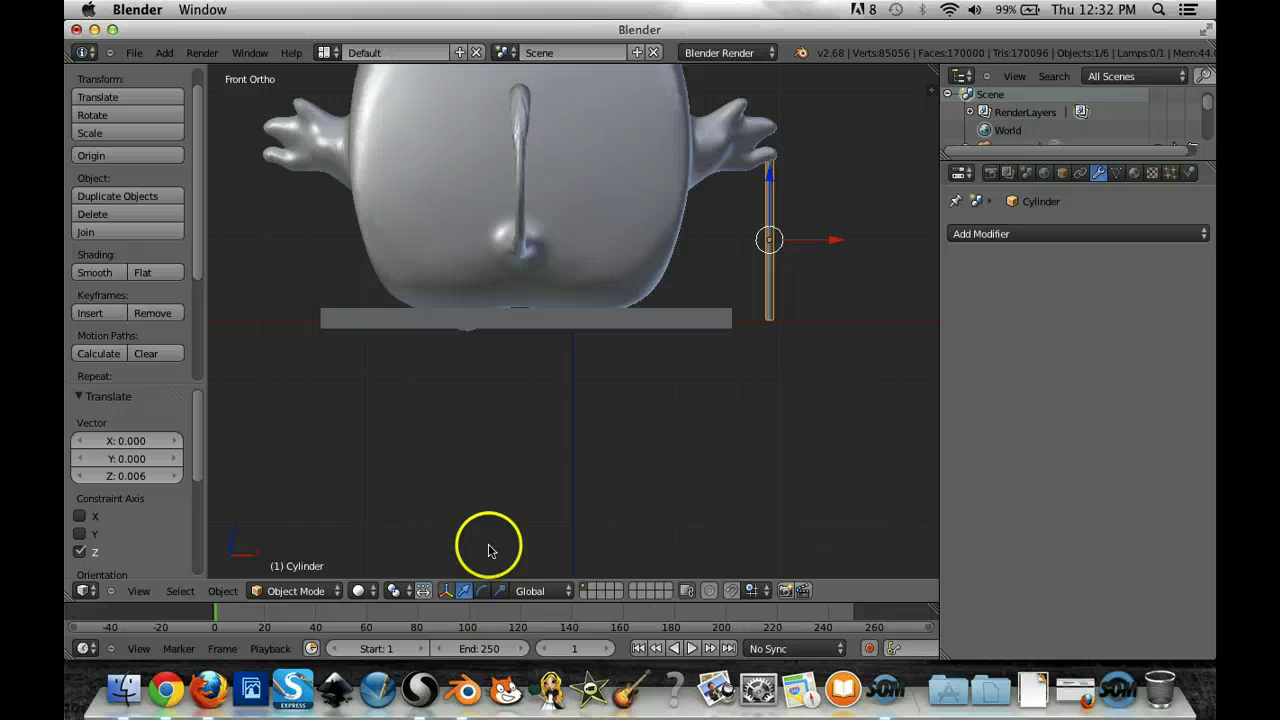
click(314, 591)
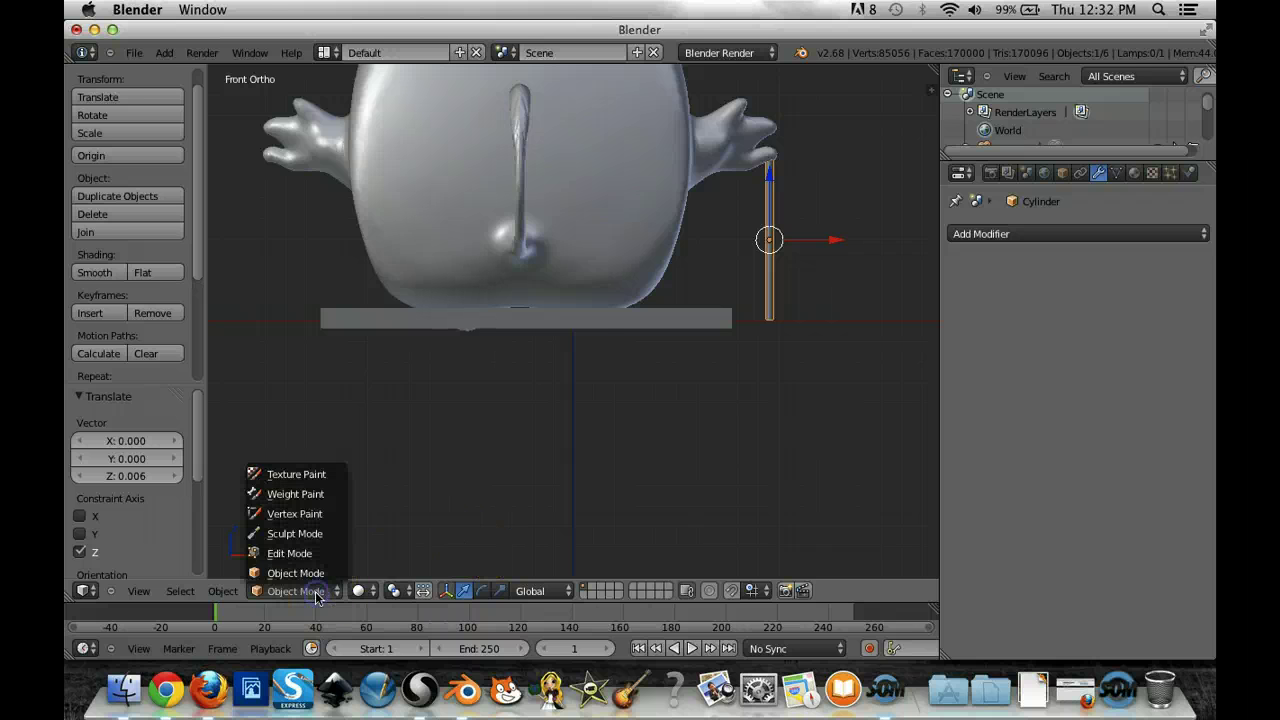
click(300, 553)
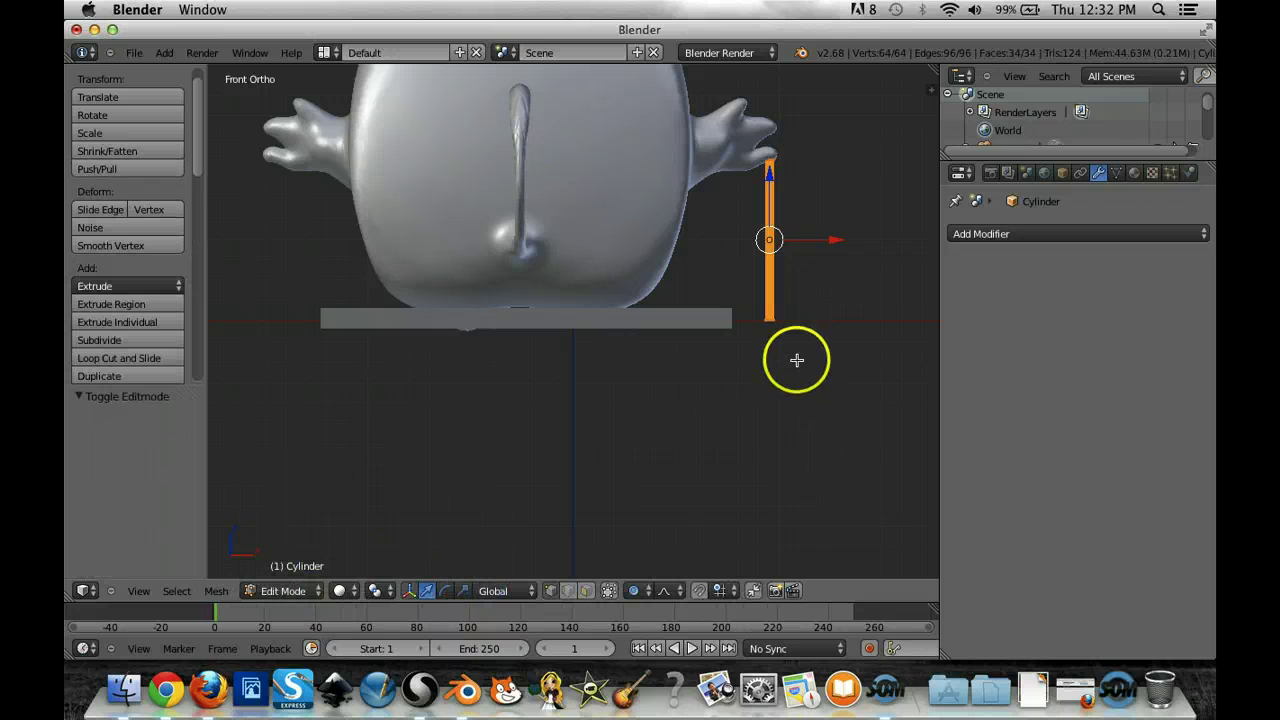
click(586, 590)
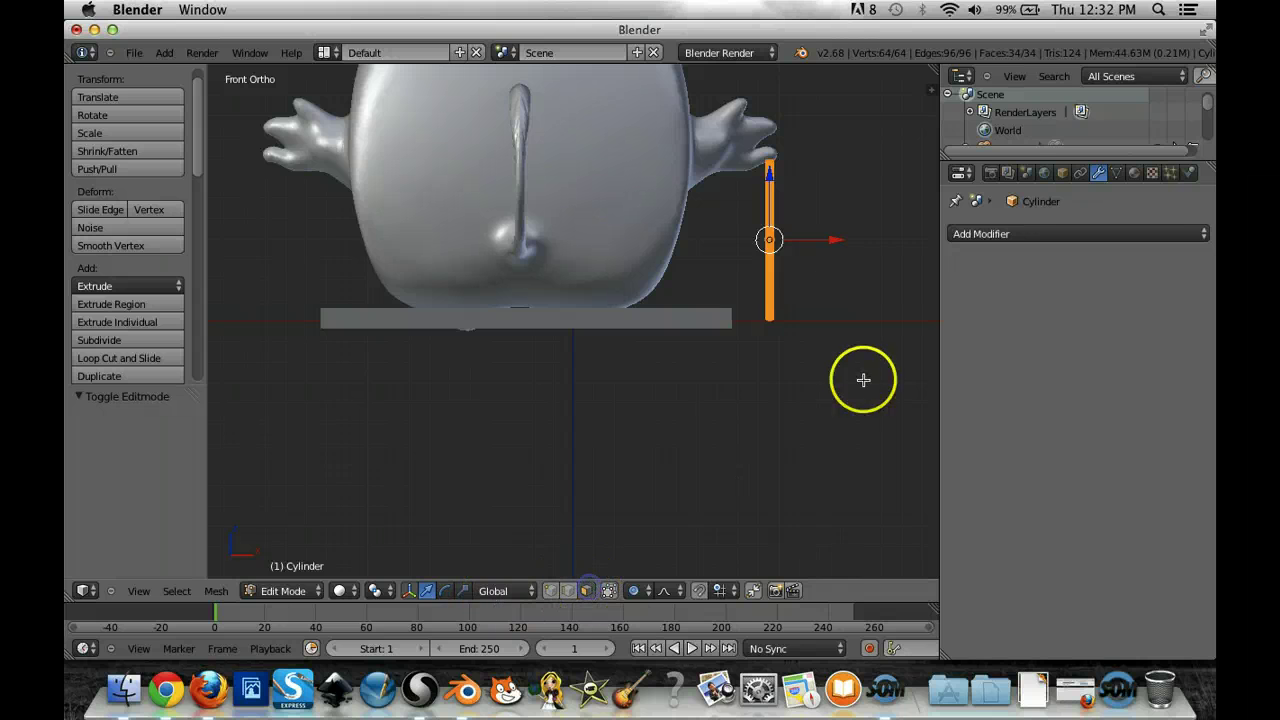
key(a)
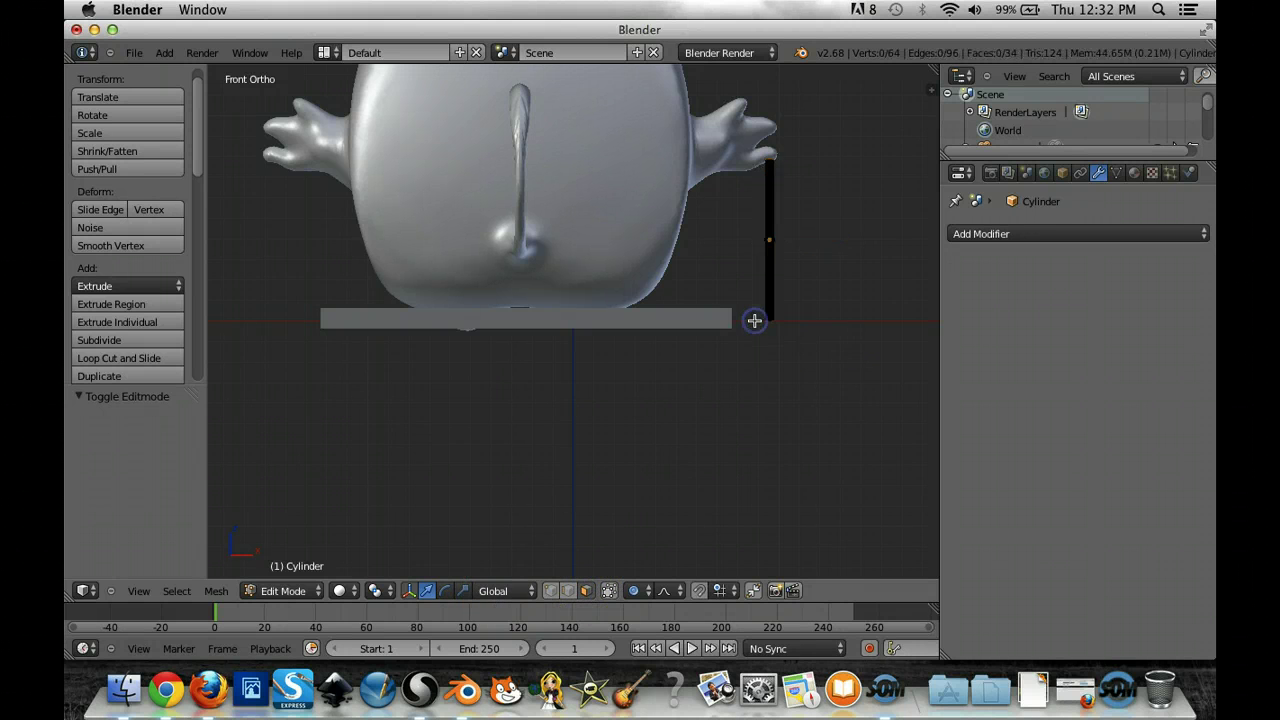
Step: Lower the cylinder's bottom face about 0.035 along Z to the underside of the base slab and clear the selection
right_click(814, 325)
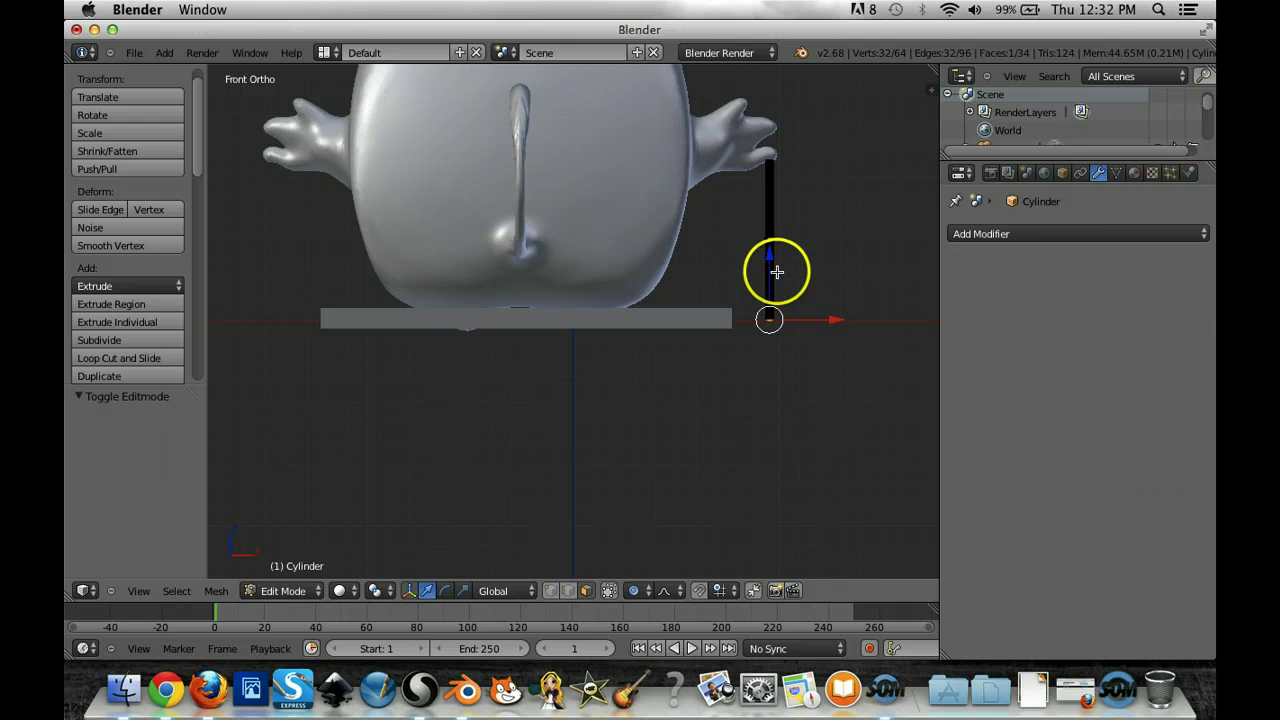
drag(770, 255, 769, 260)
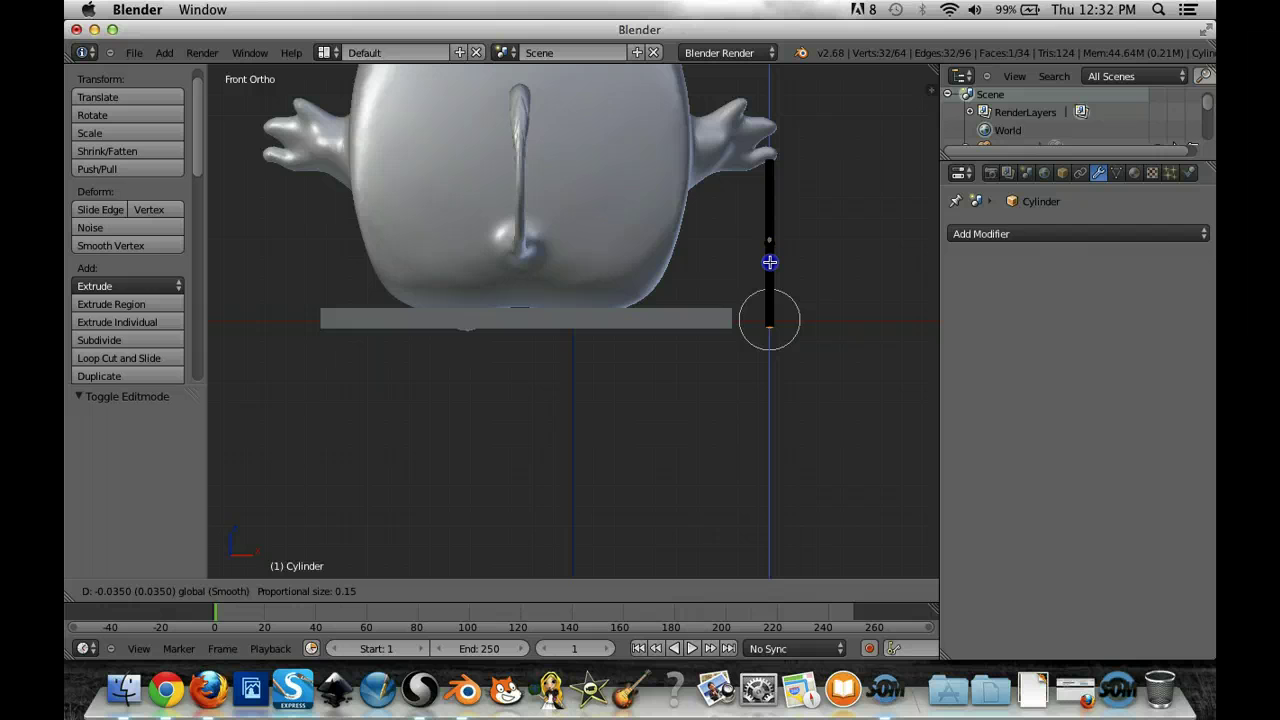
drag(769, 262, 769, 262)
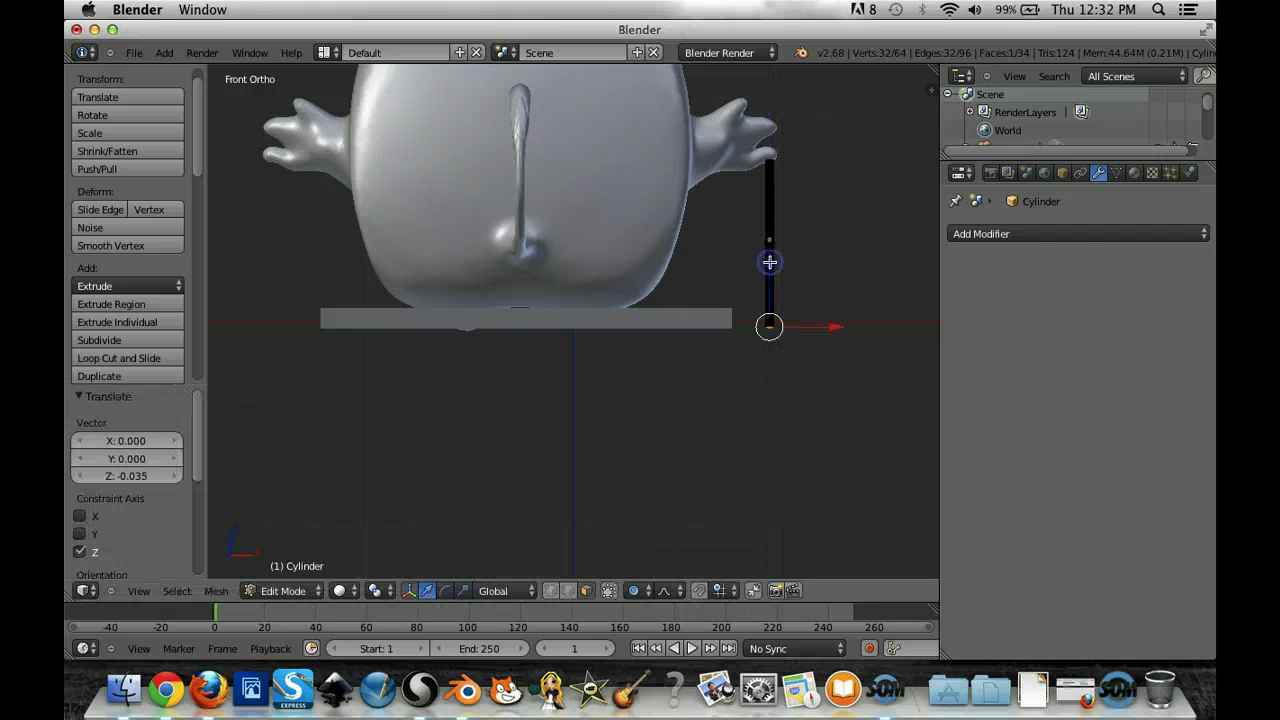
click(844, 378)
key(a)
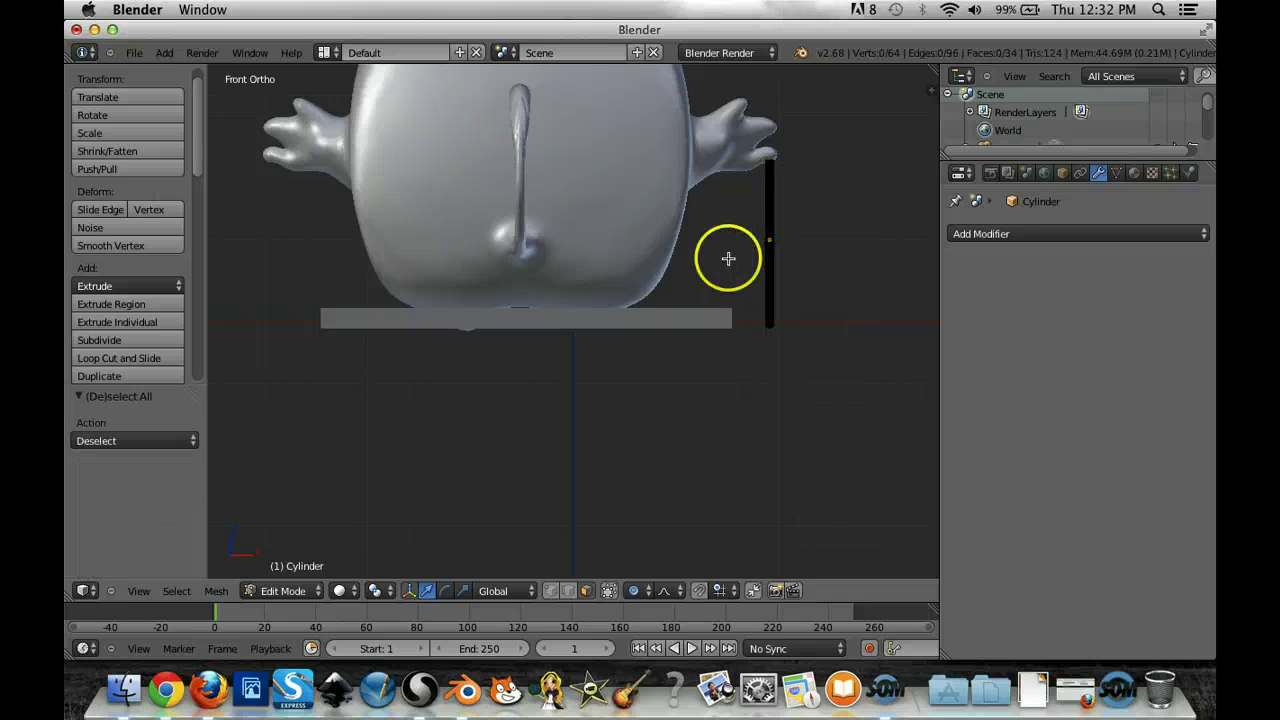
Step: Back in Object Mode, box-select the creature, slab and cylinder, raise them together along Z onto the ground line, and deselect them
click(283, 591)
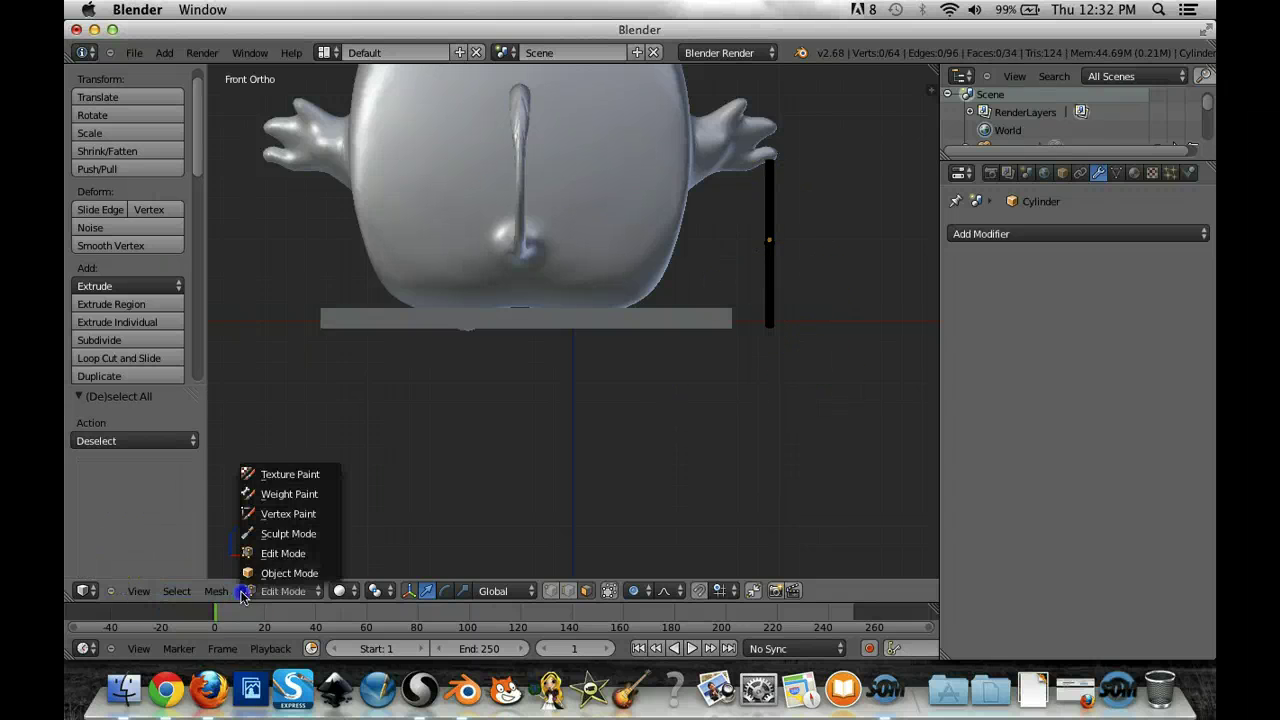
click(286, 569)
key(b)
drag(822, 402, 480, 171)
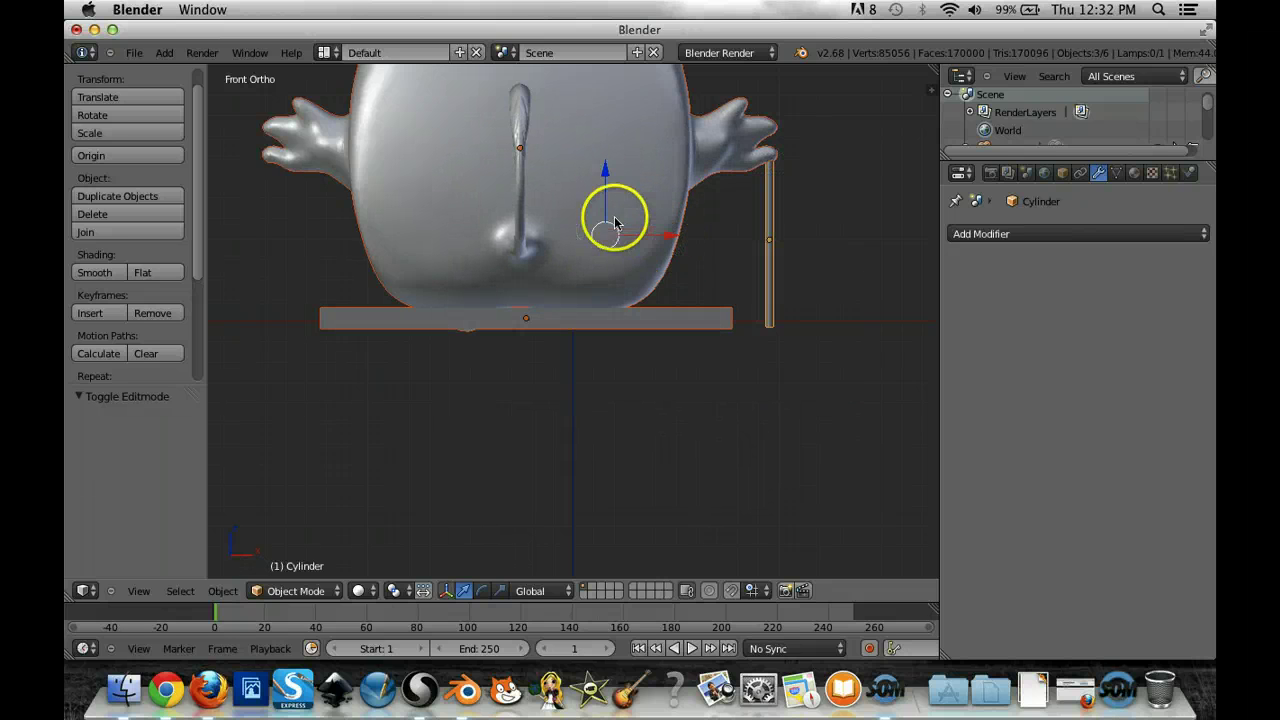
drag(605, 184, 607, 179)
click(718, 378)
key(a)
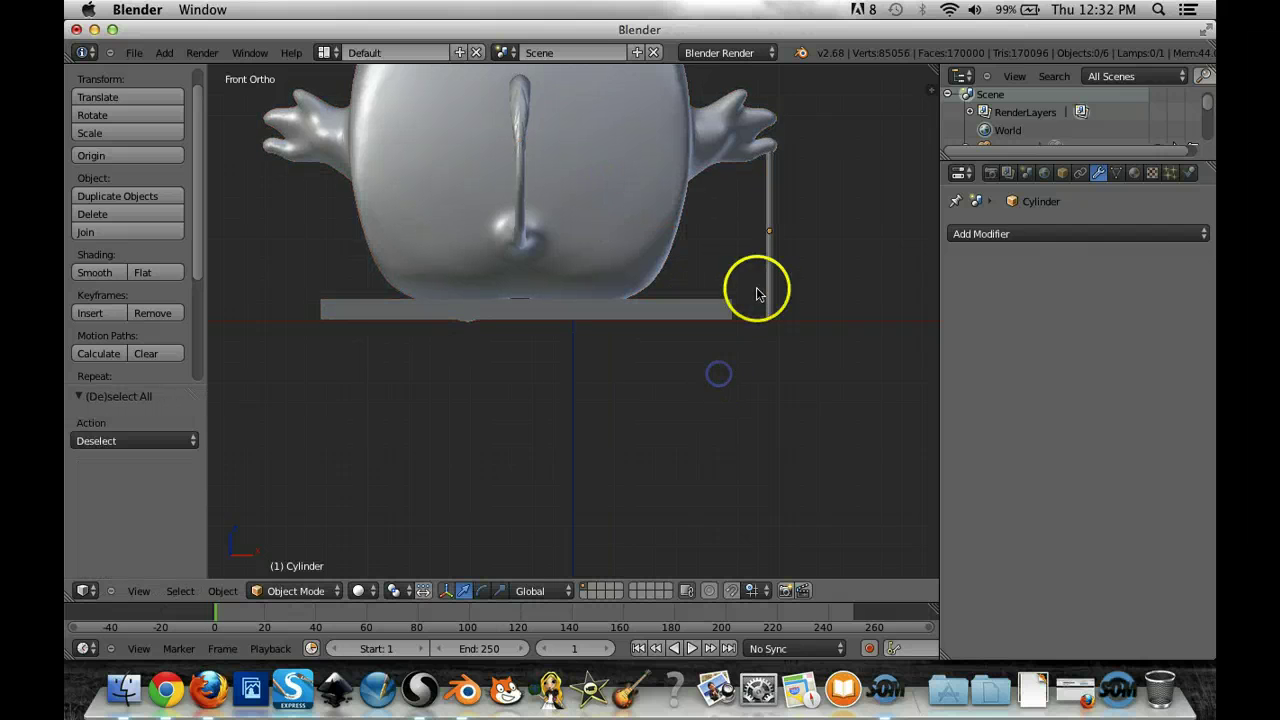
Step: In Edit Mode, nudge the cylinder's bottom face down along Z to sit flush with the slab's underside, then deselect everything
right_click(769, 275)
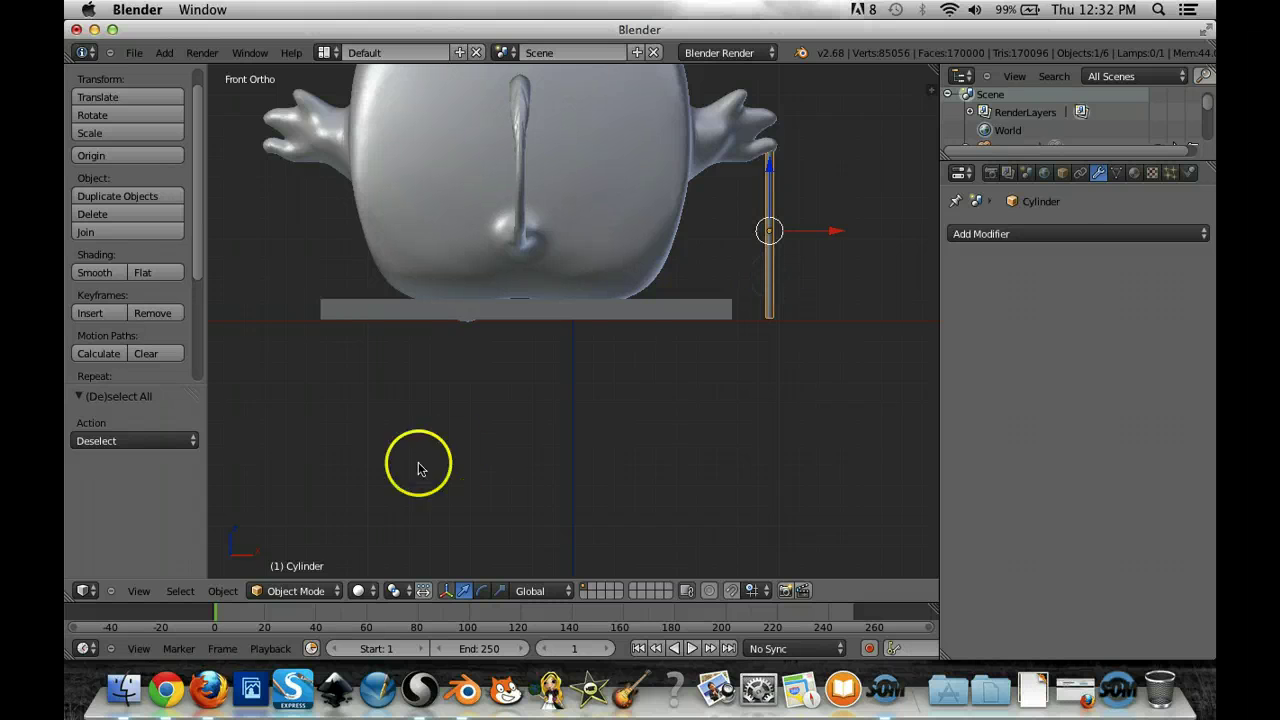
click(300, 591)
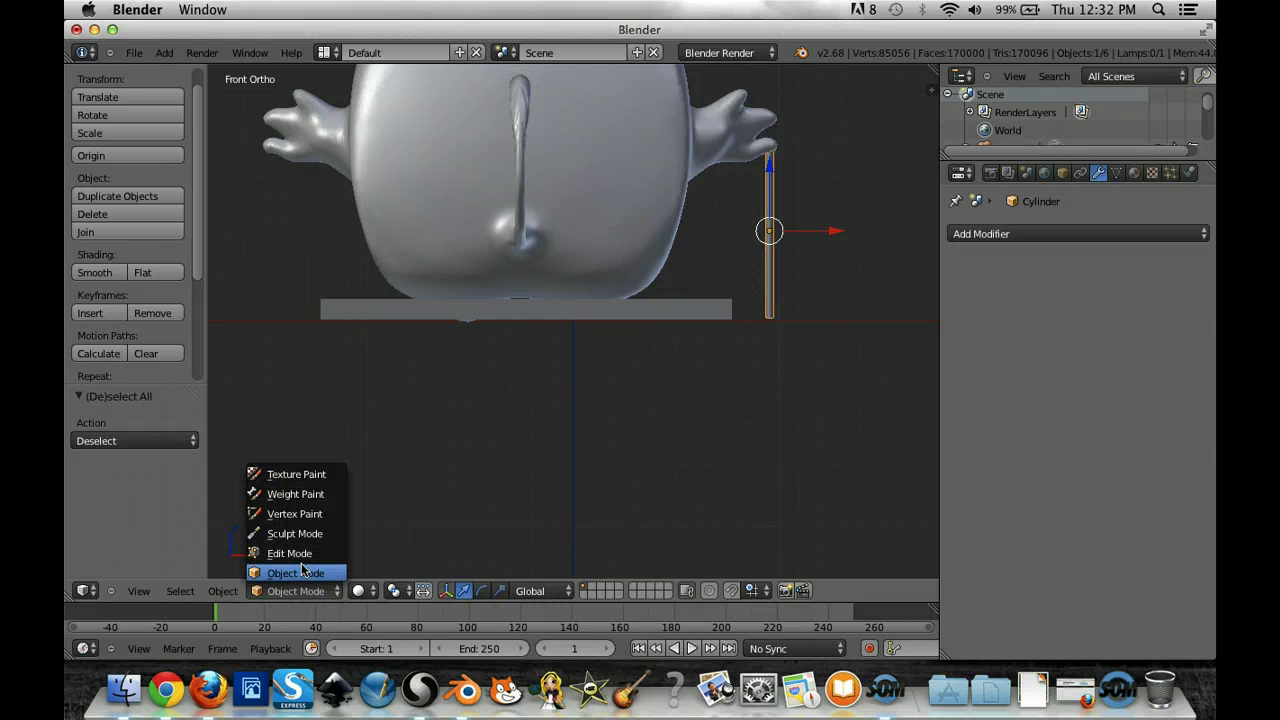
click(300, 553)
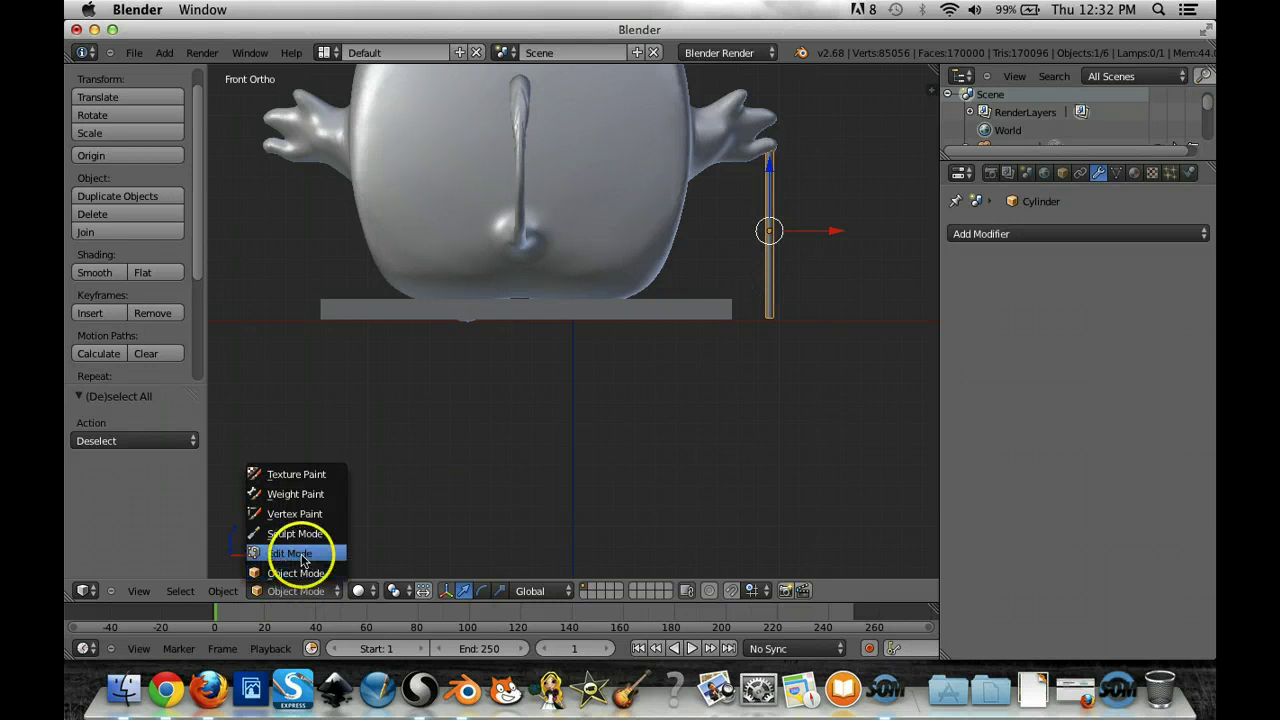
right_click(780, 317)
drag(770, 258, 769, 258)
key(a)
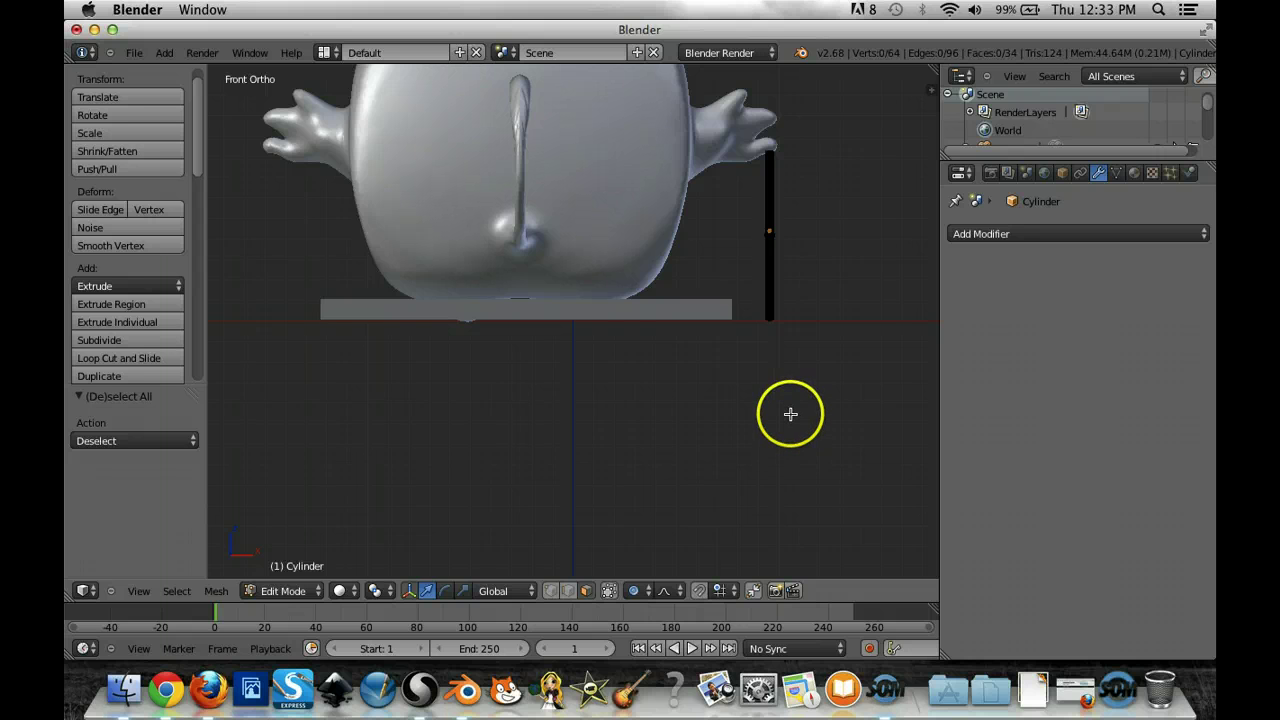
Step: Delete the spare creature copy myCreature.001 standing away from the base slab
key(ctrl+KP_3)
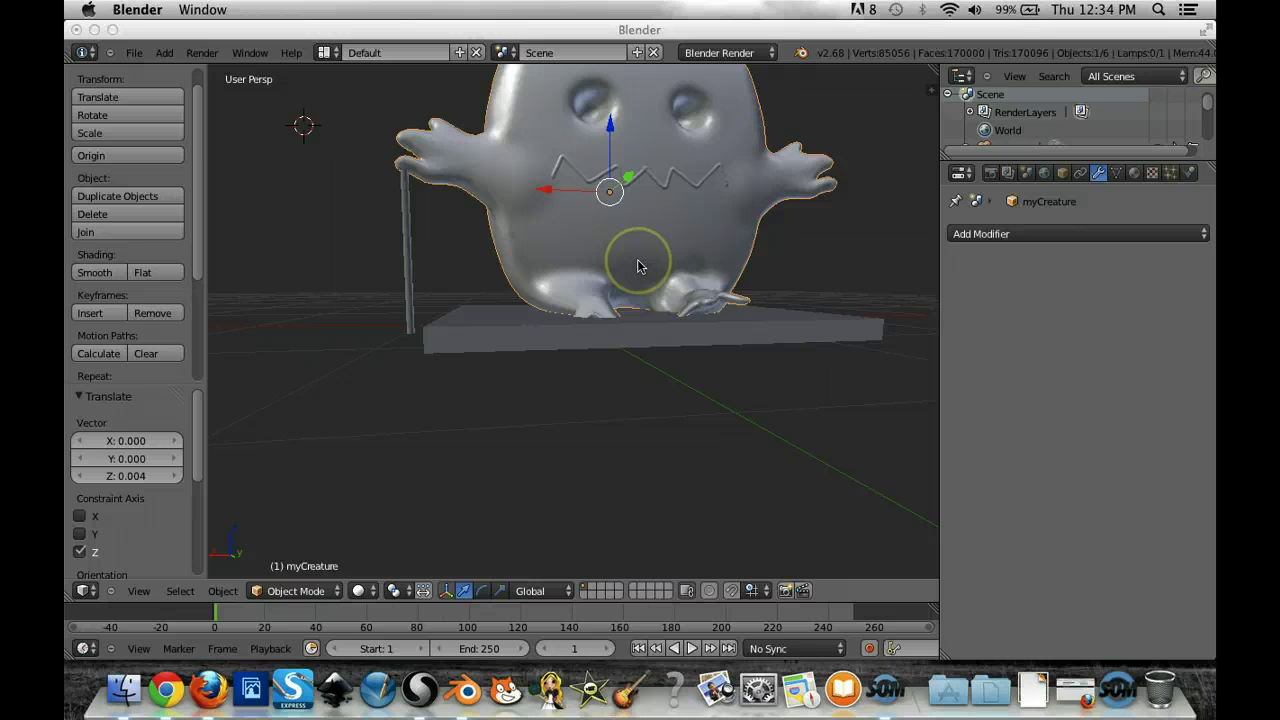
key(ctrl+KP_3)
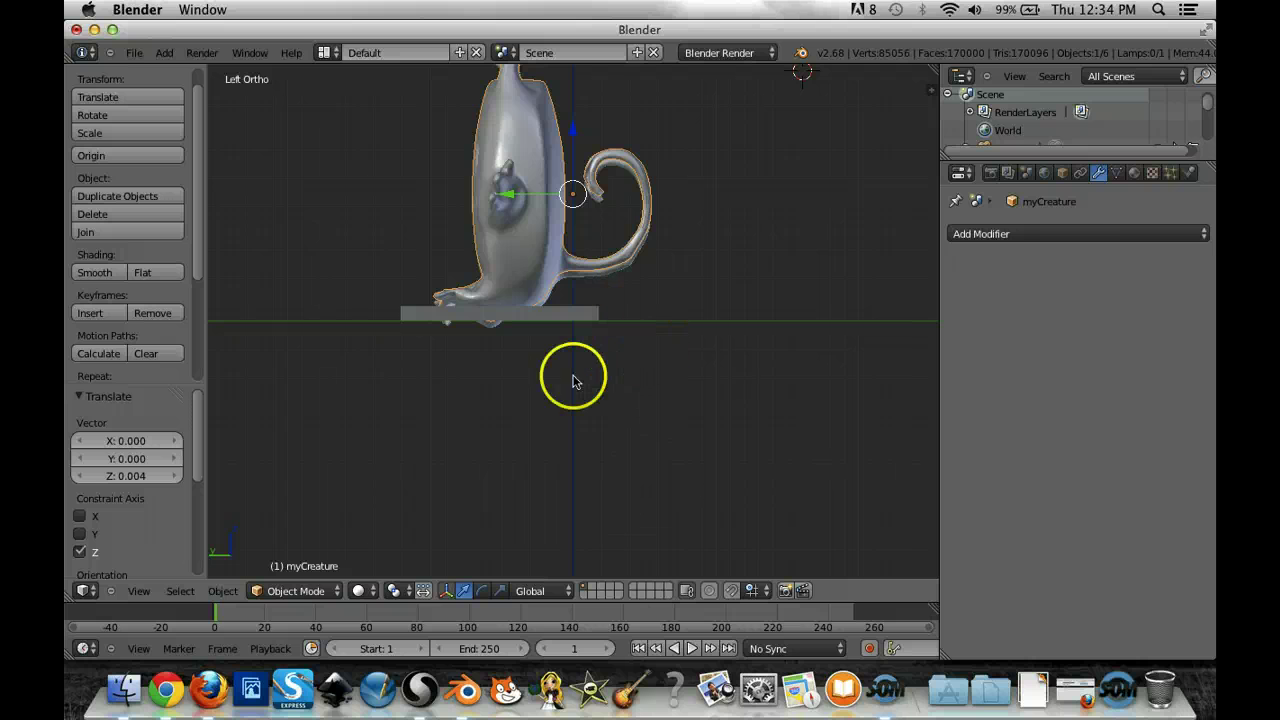
middle_drag(570, 392, 644, 422)
right_click(295, 189)
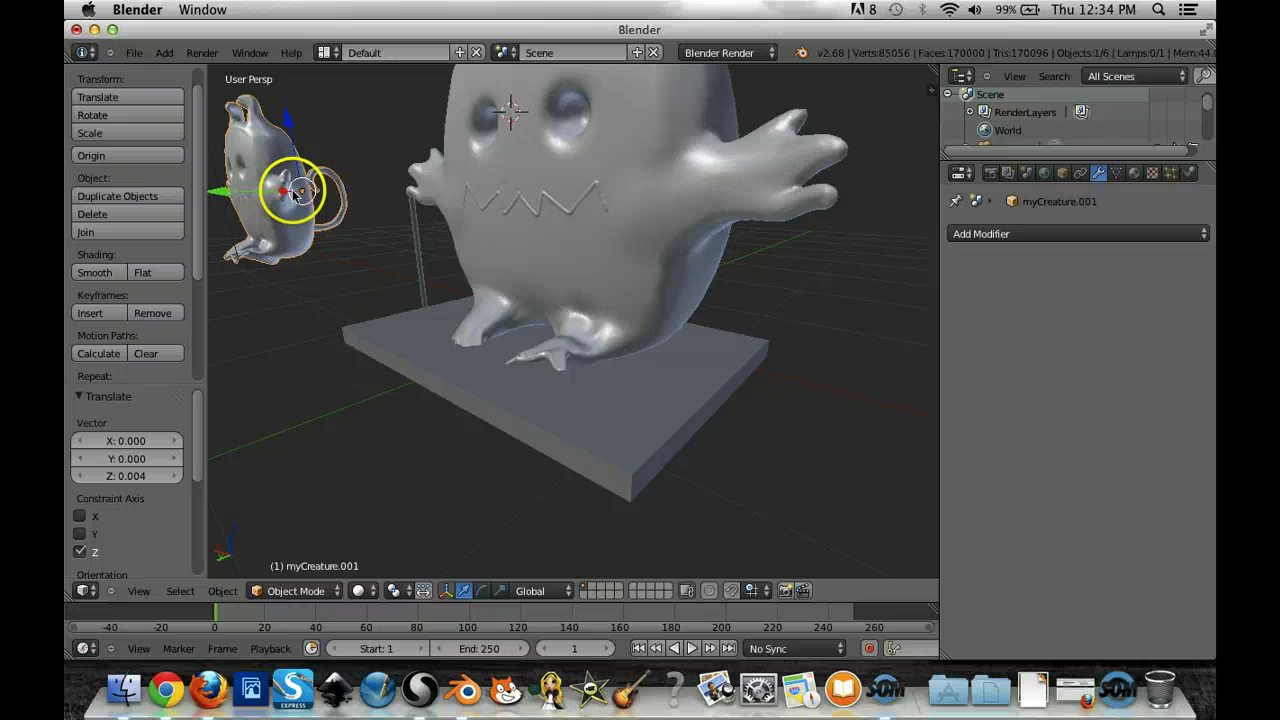
click(223, 590)
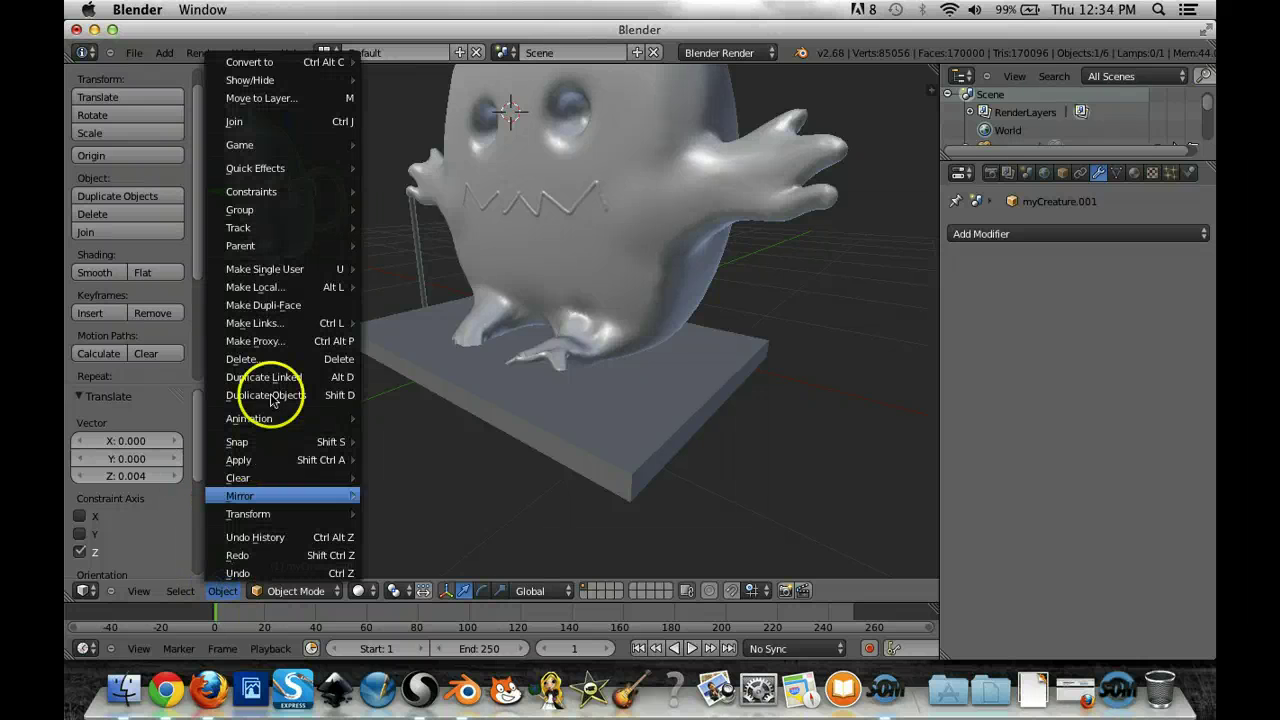
click(268, 362)
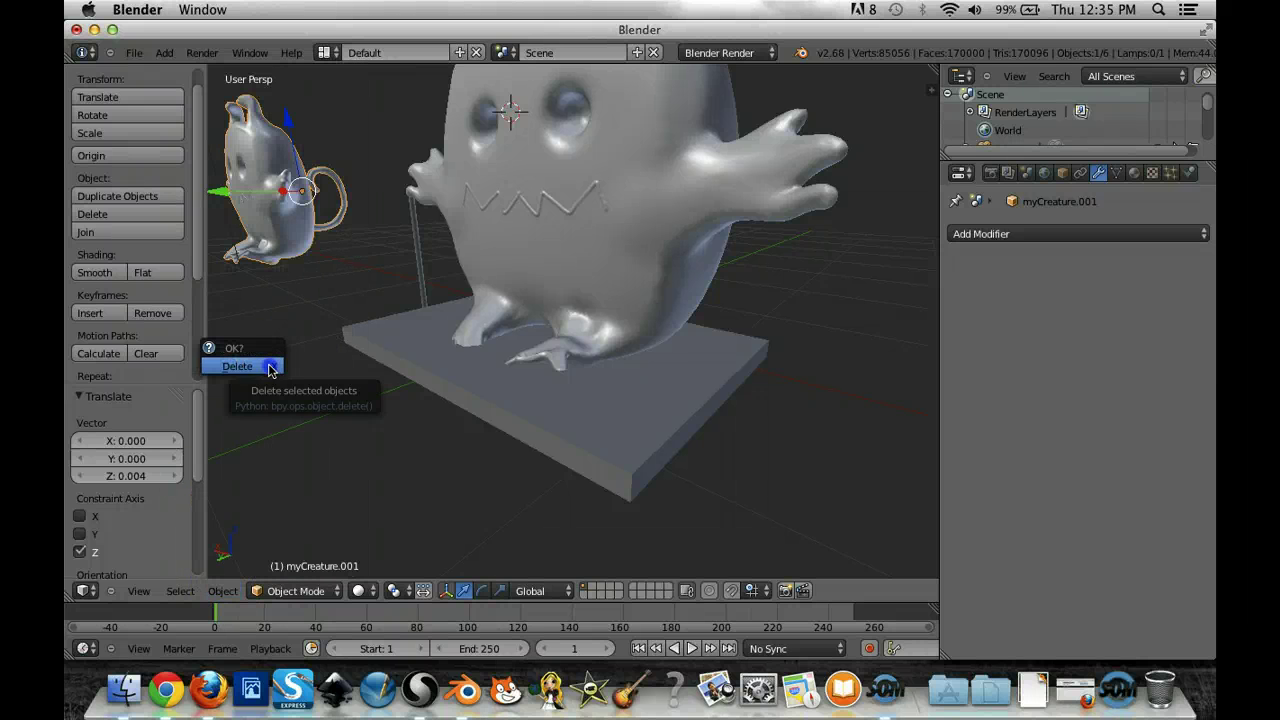
click(270, 364)
Step: Duplicate the cylinder post and place the copy beneath the creature's other hand, offset about -2.510 in X, -0.132 in Y and 0.015 in Z
middle_drag(704, 511, 788, 483)
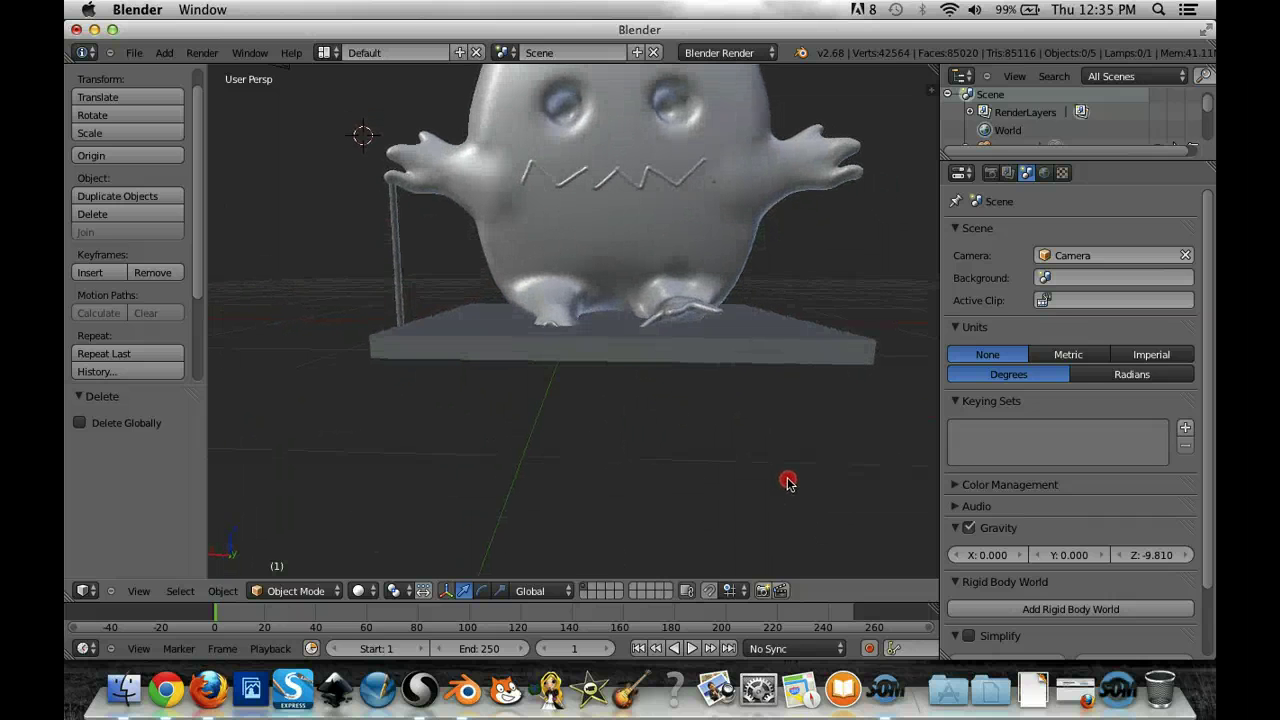
right_click(383, 251)
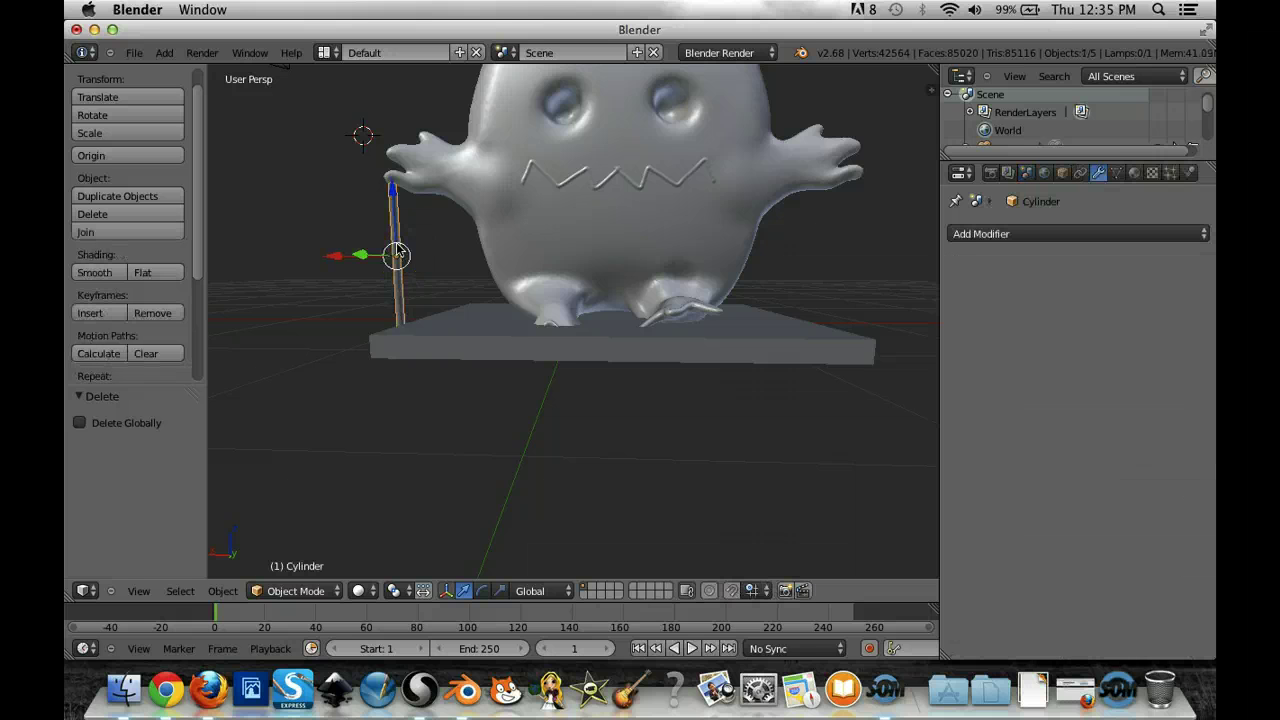
click(222, 591)
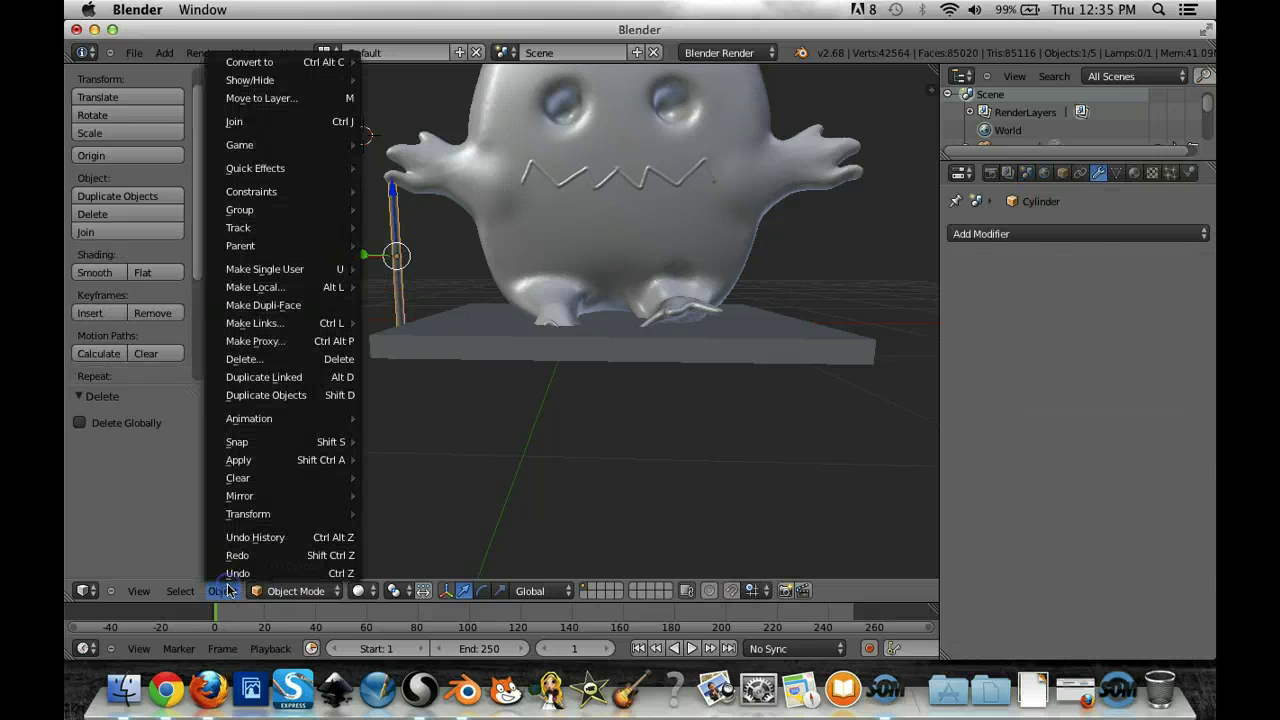
click(286, 395)
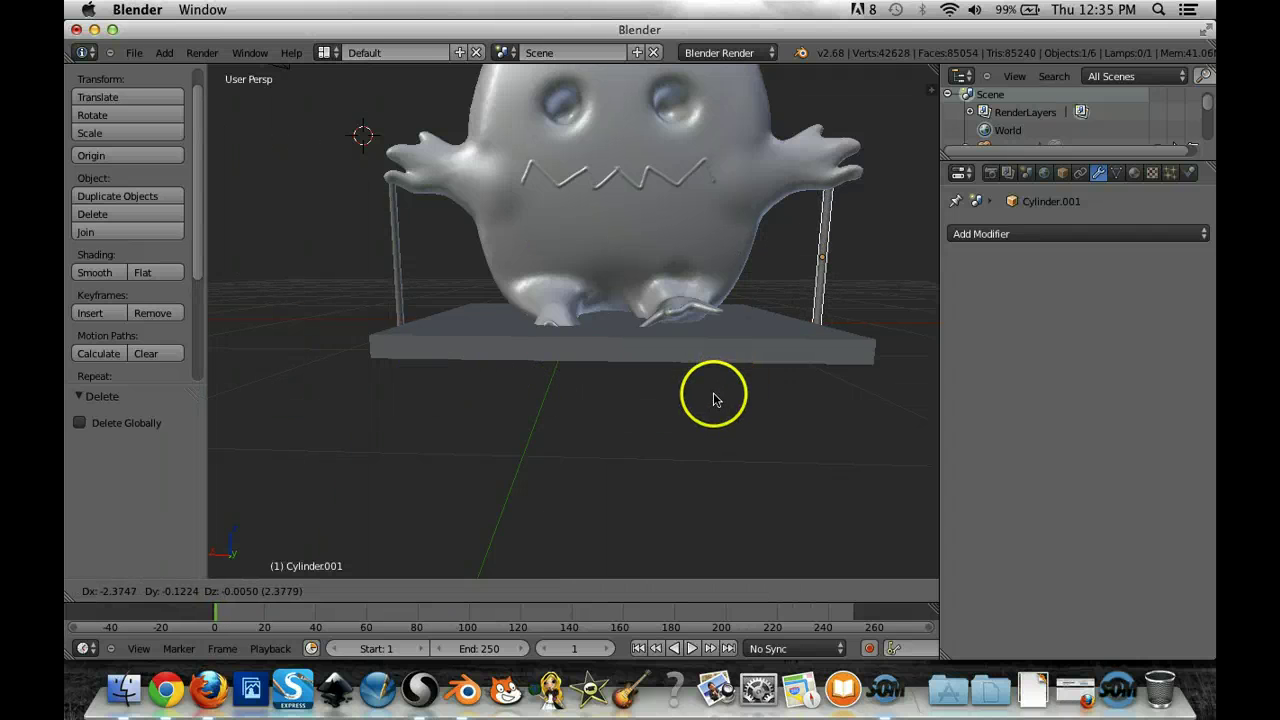
drag(706, 416, 739, 396)
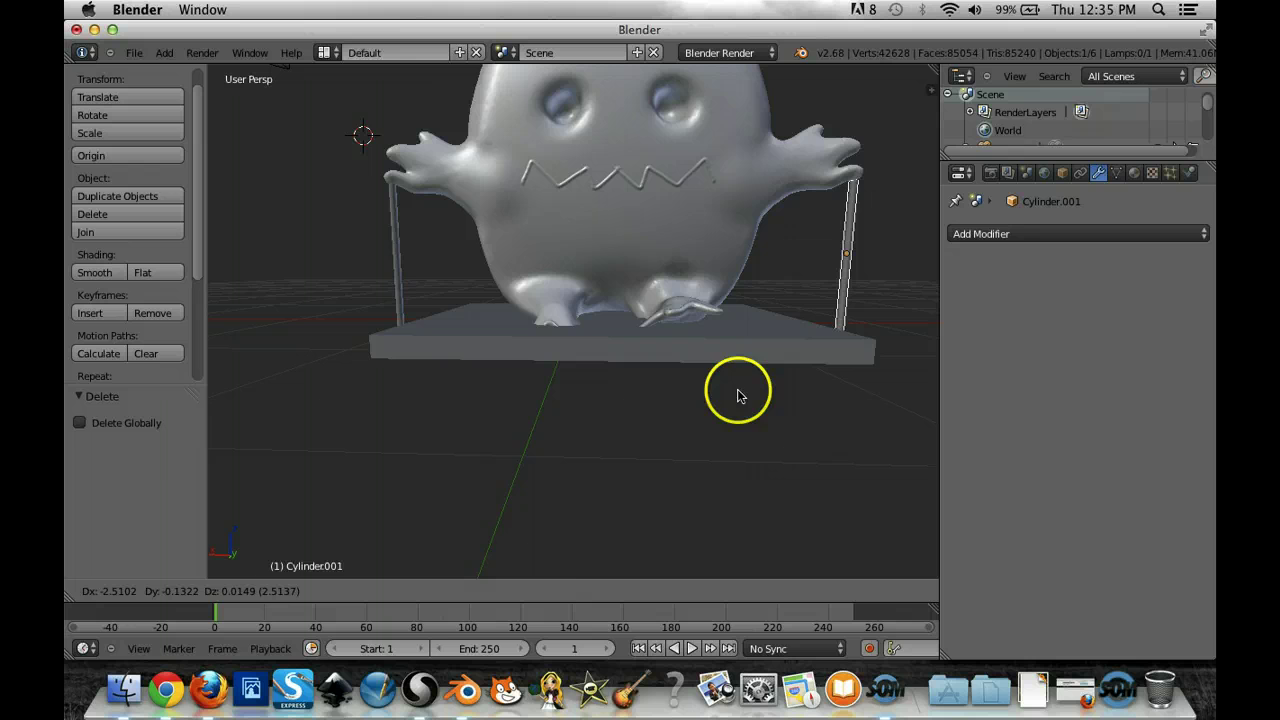
click(739, 396)
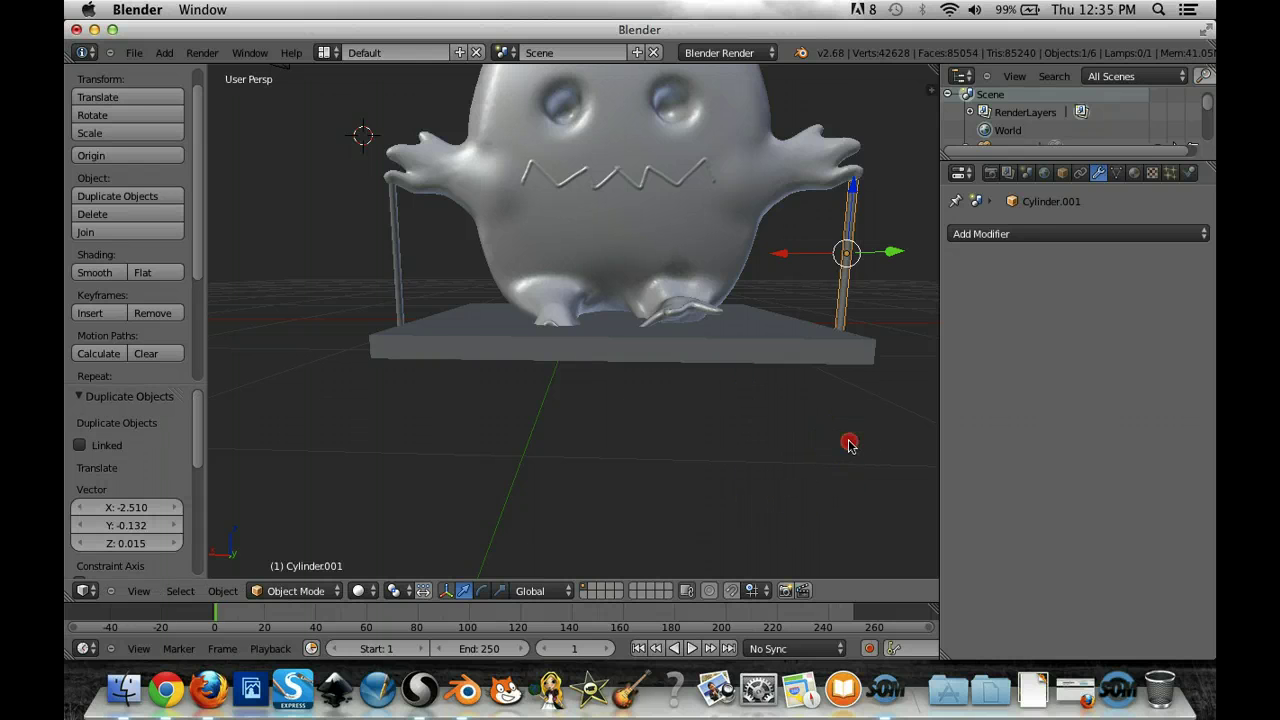
middle_drag(848, 444, 741, 452)
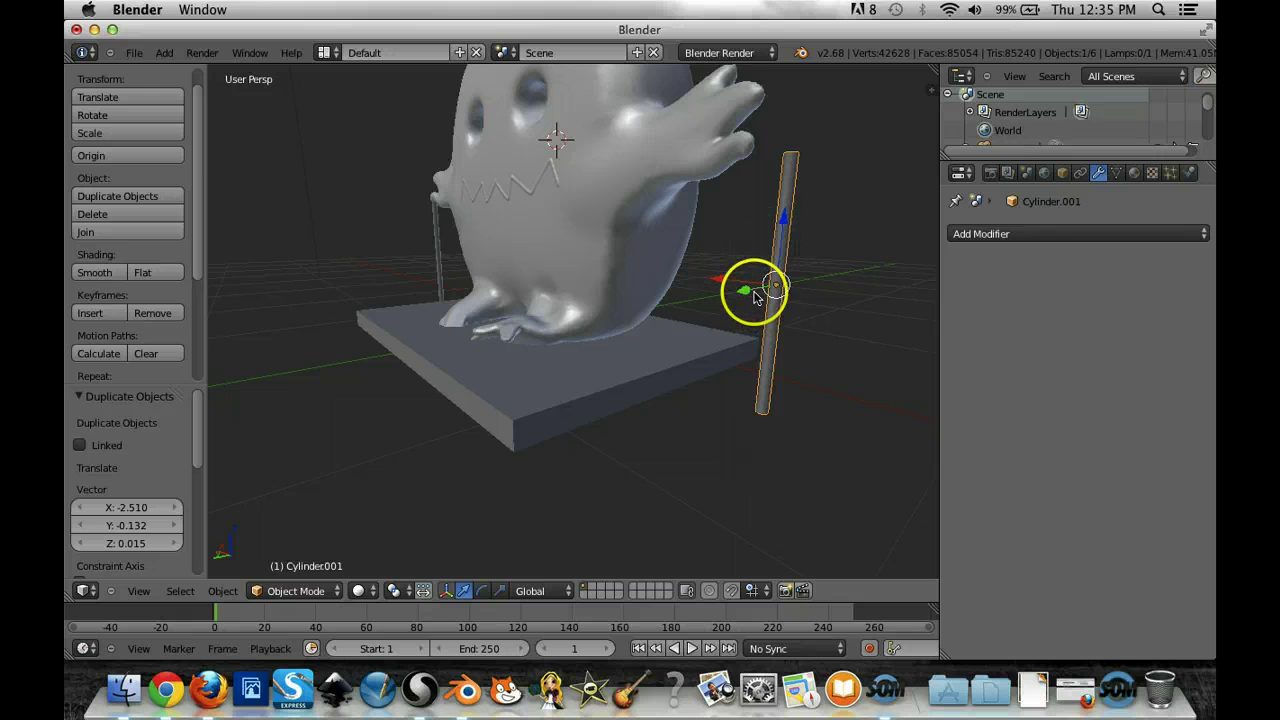
Step: Move the duplicated cylinder post along Y beneath the creature's hand, ending with a -0.182 shift, and deselect it
drag(750, 290, 710, 296)
middle_drag(836, 364, 680, 371)
drag(235, 282, 256, 290)
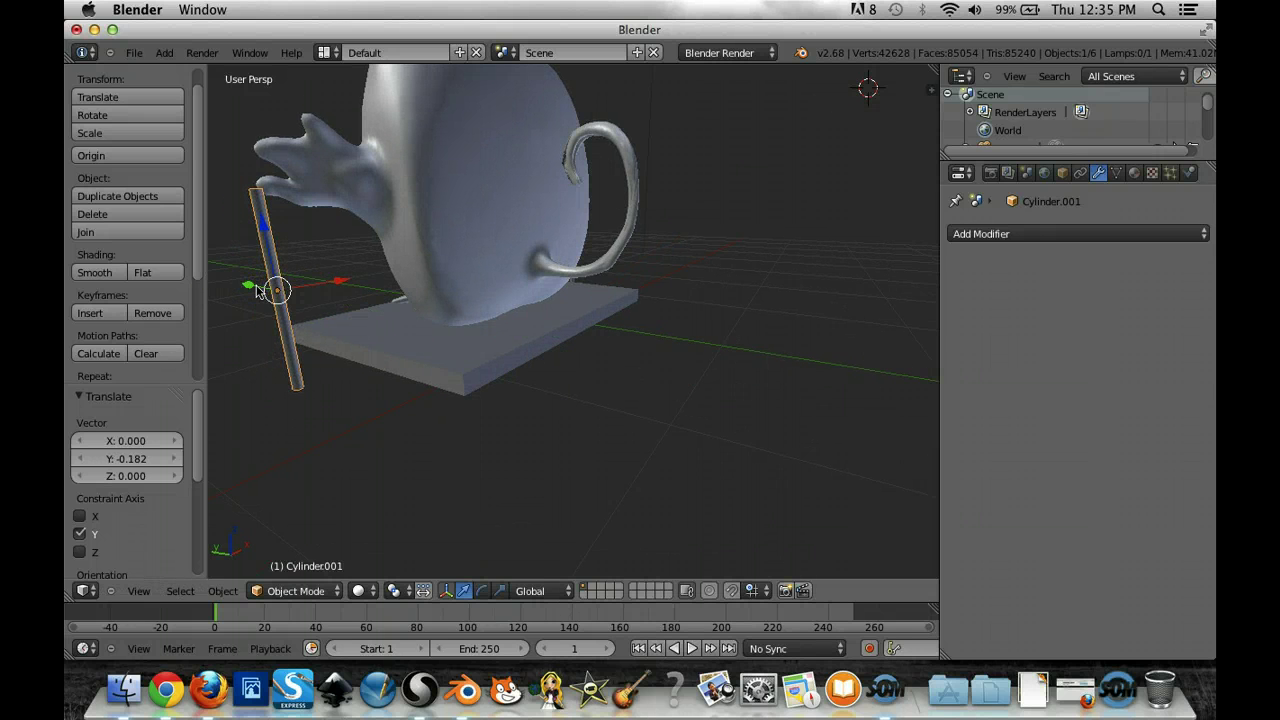
key(ctrl+KP_3)
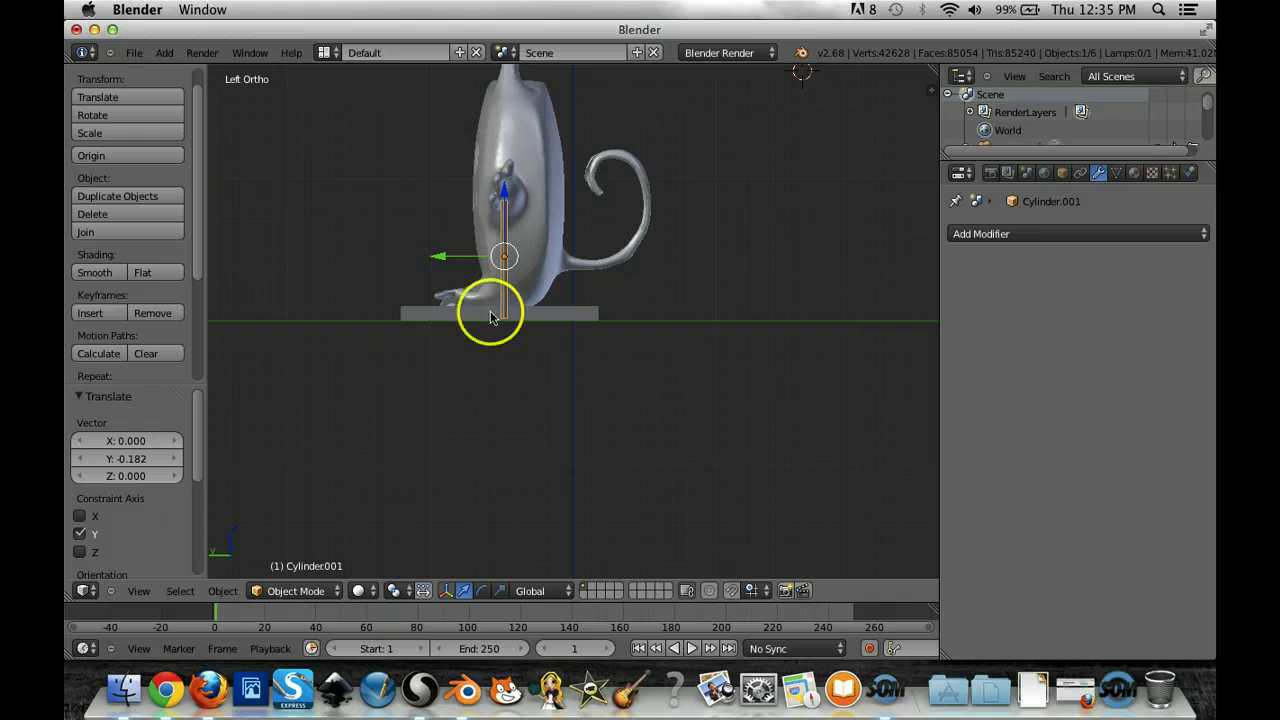
click(517, 369)
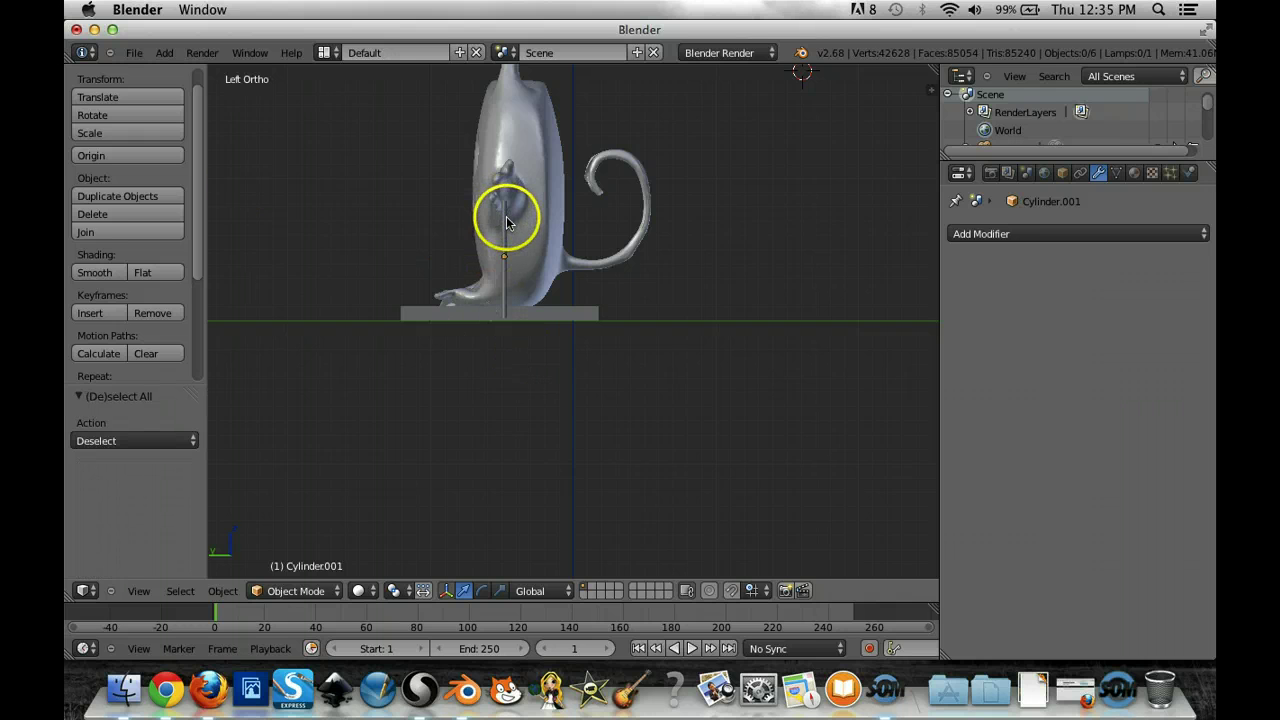
Step: From the left side view, reselect the duplicated post and shift it 0.082 along Y in line with the opposite post
scroll(503, 251, down, 2)
scroll(506, 251, up, 6)
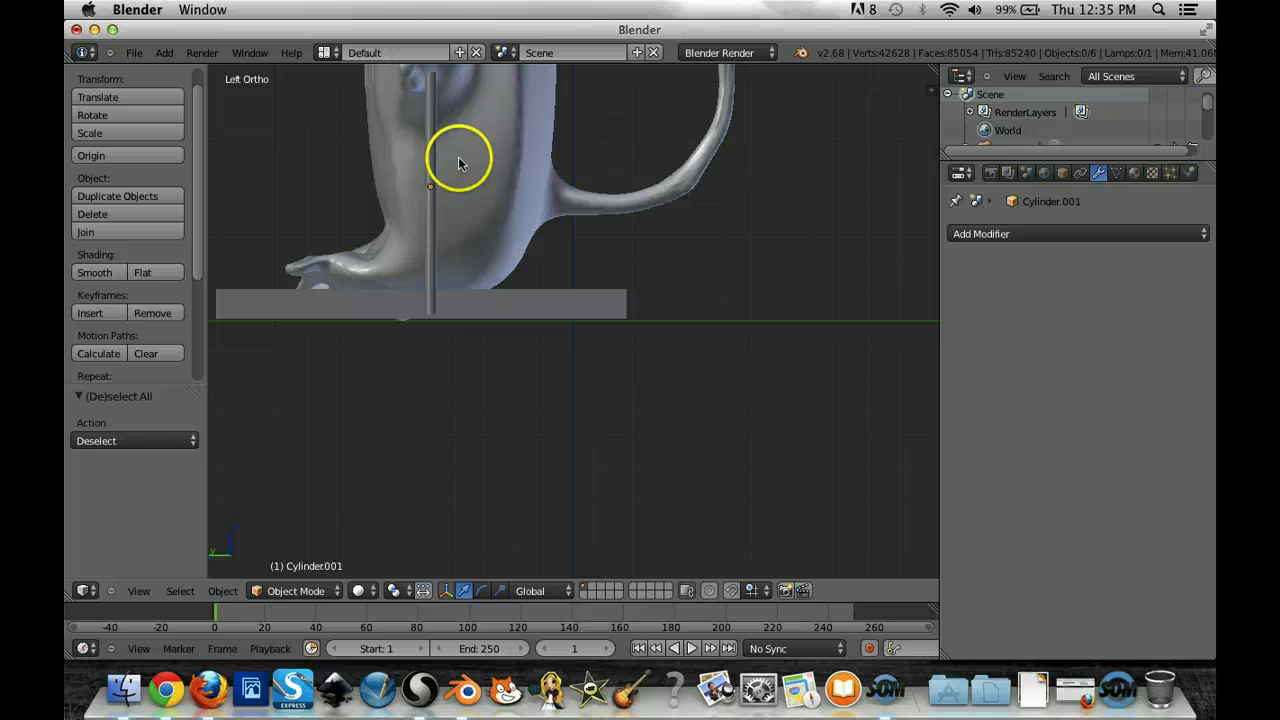
right_click(432, 128)
drag(368, 188, 344, 192)
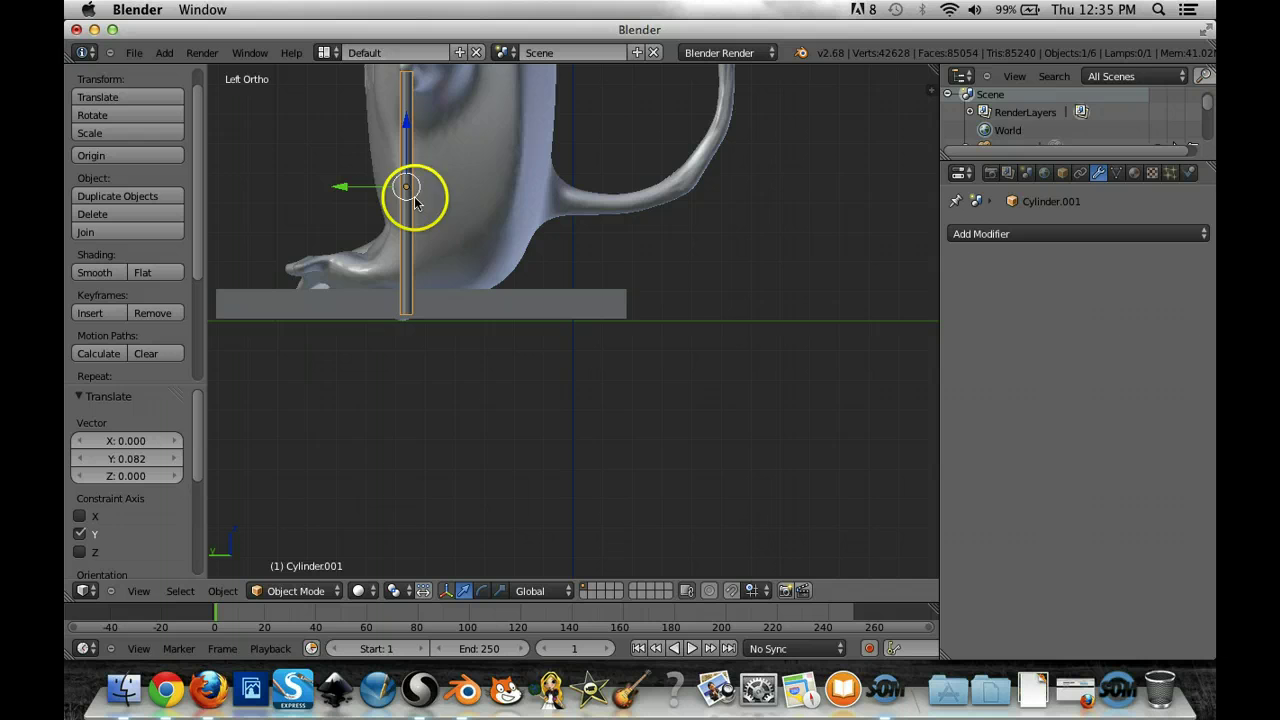
Step: From the top view, slide the duplicated post inward along X beneath the hand's fingertips and deselect it
key(KP_7)
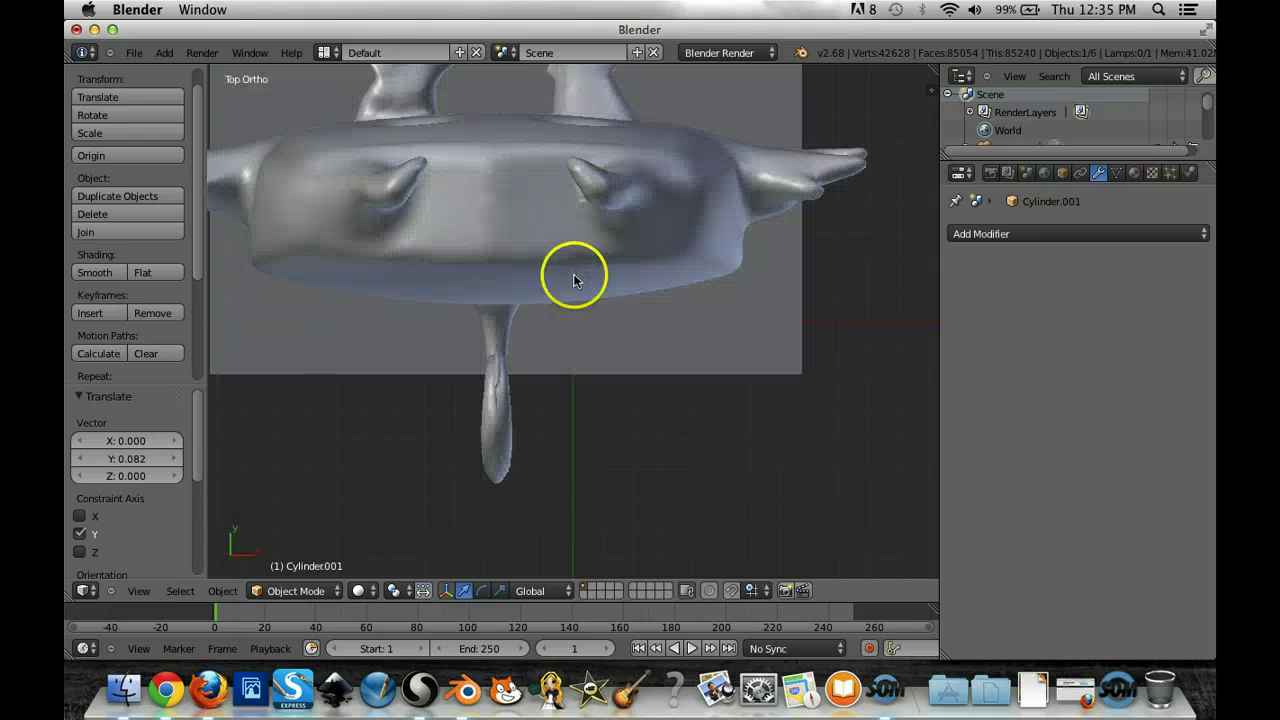
scroll(583, 350, down, 2)
scroll(583, 350, down, 2)
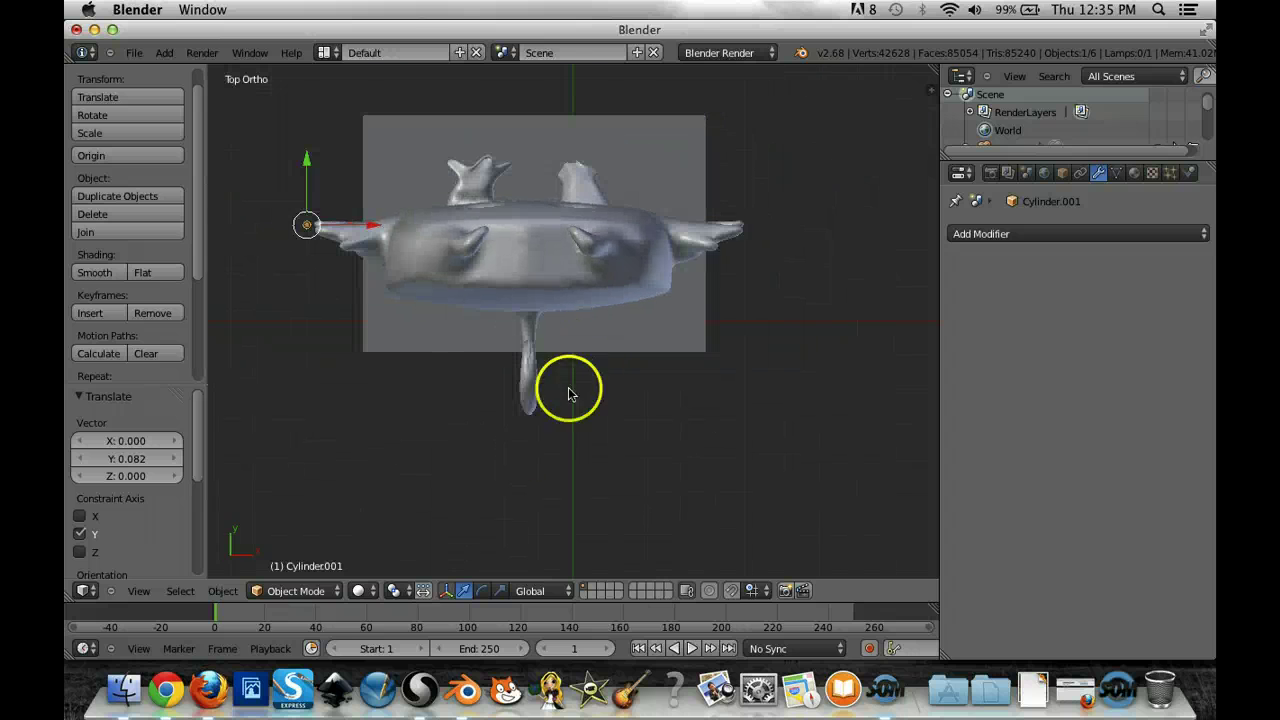
key(a)
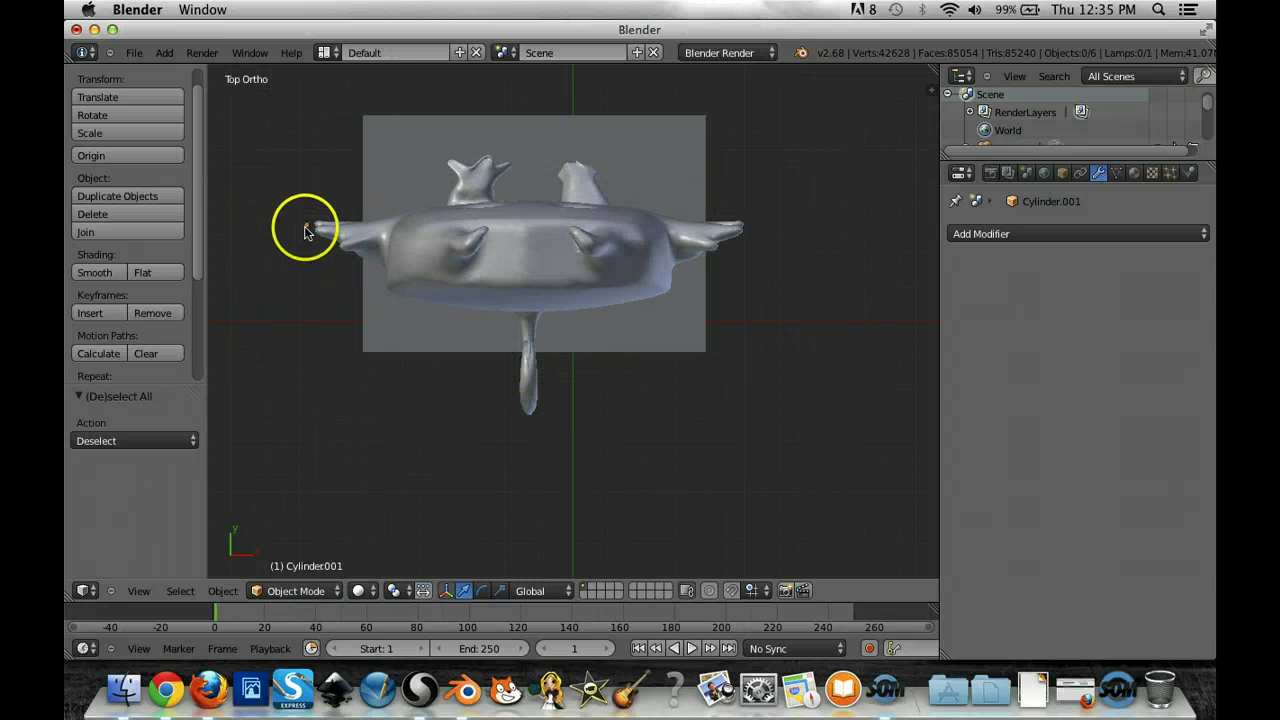
drag(340, 229, 354, 230)
key(a)
Step: Check the duplicated post's alignment with the hand and slab from the left side, and inspect both posts from the creature's front
middle_drag(308, 306, 308, 310)
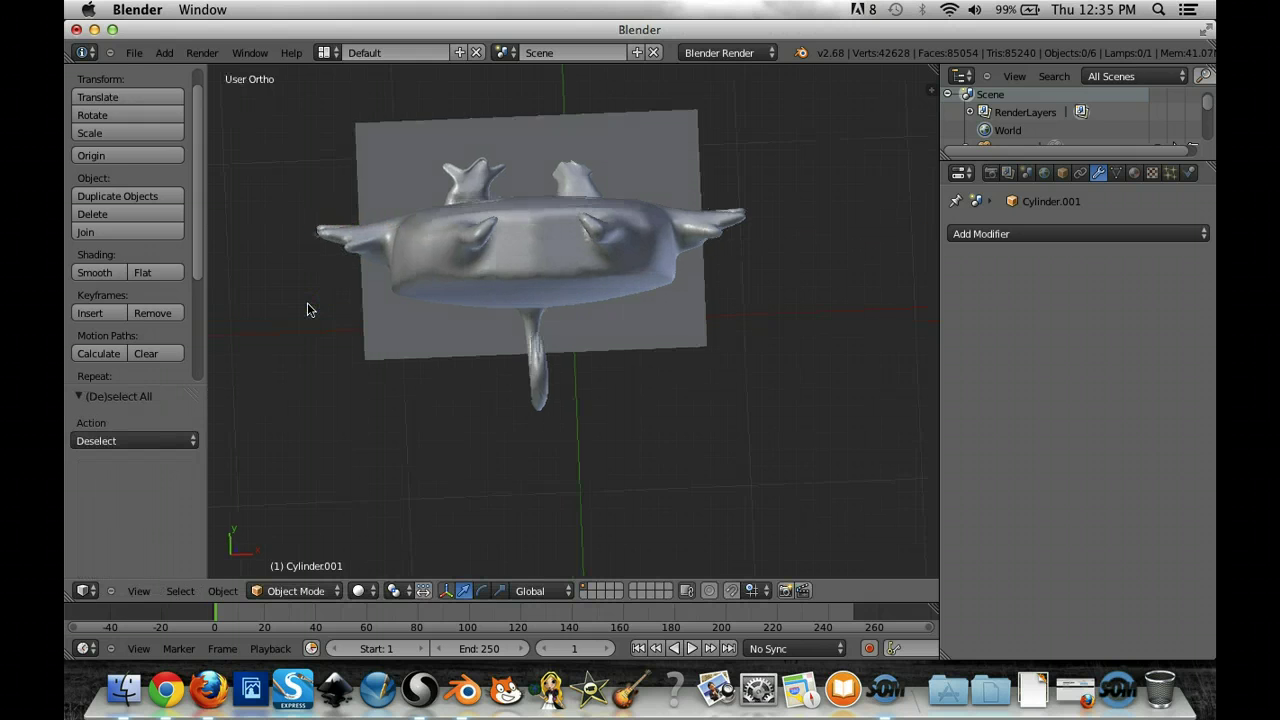
key(ctrl+KP_3)
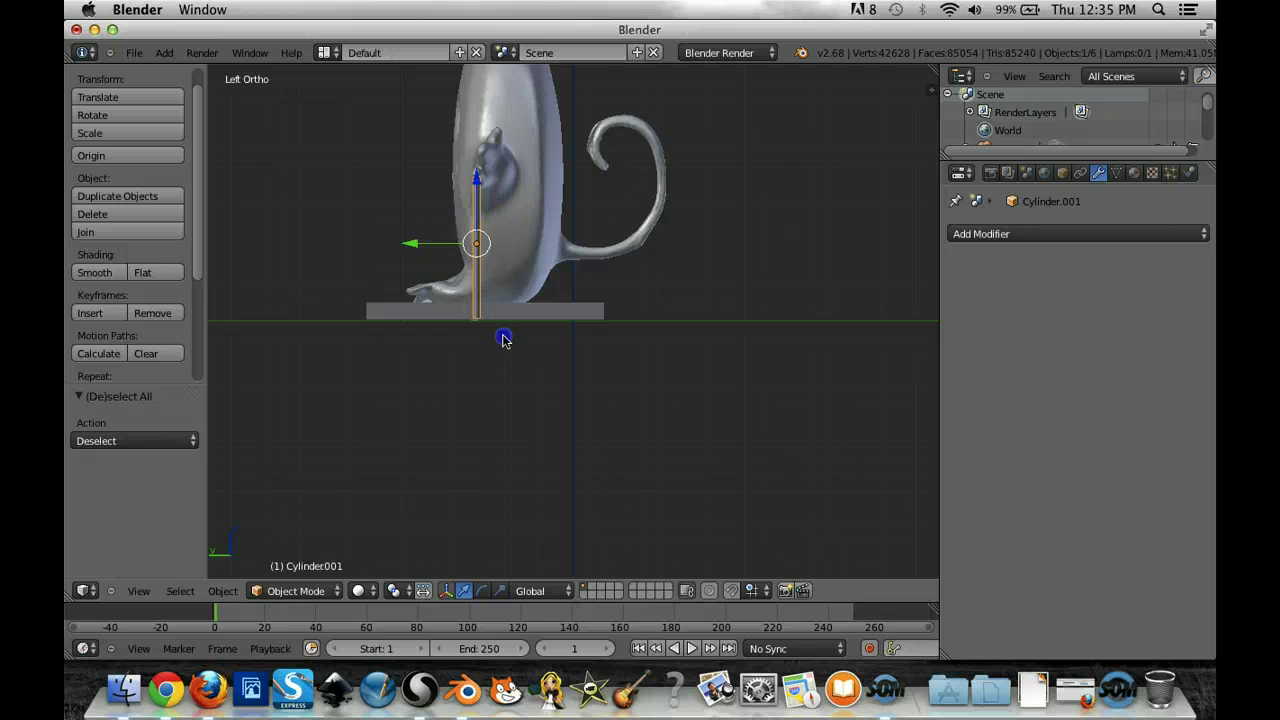
key(a)
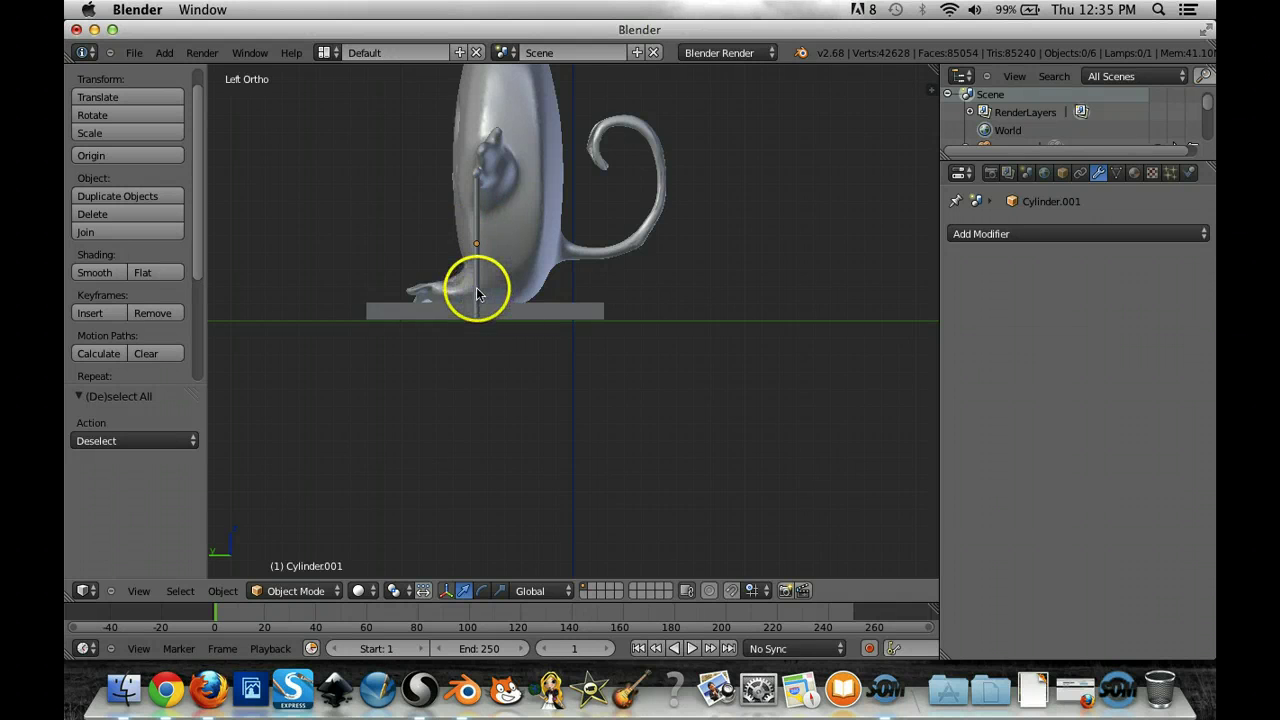
right_click(477, 293)
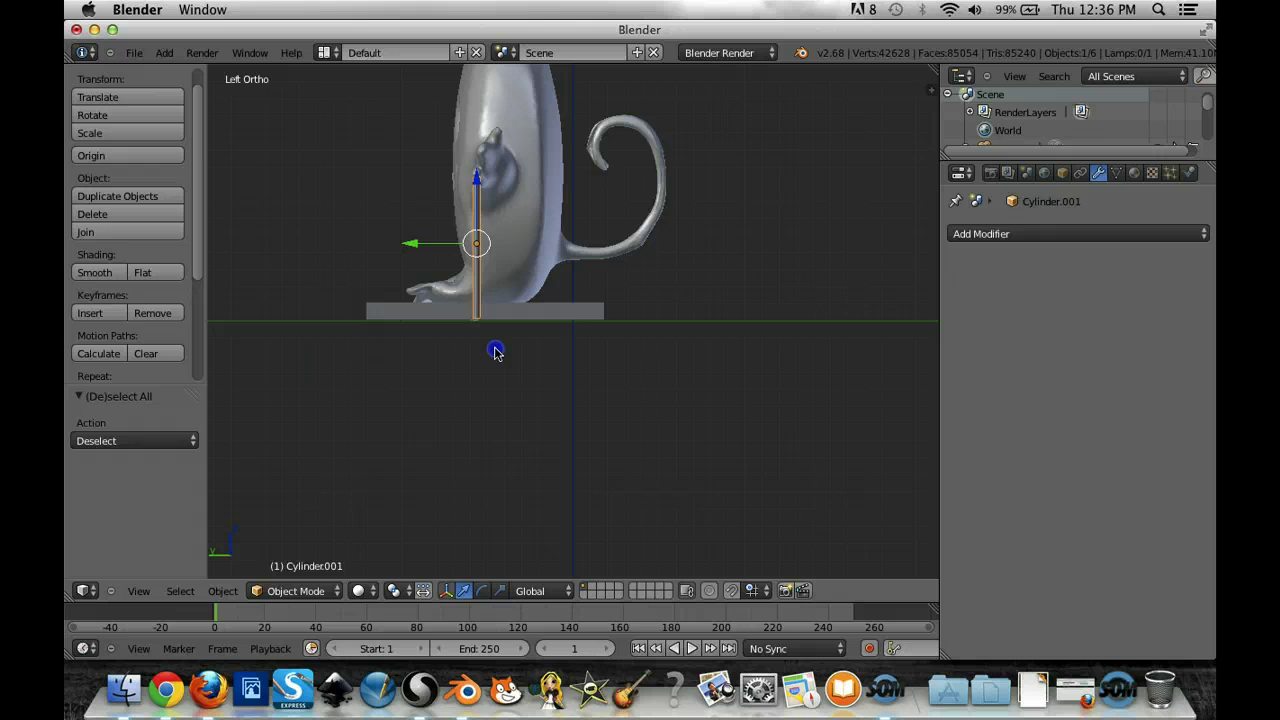
key(a)
middle_drag(528, 362, 700, 374)
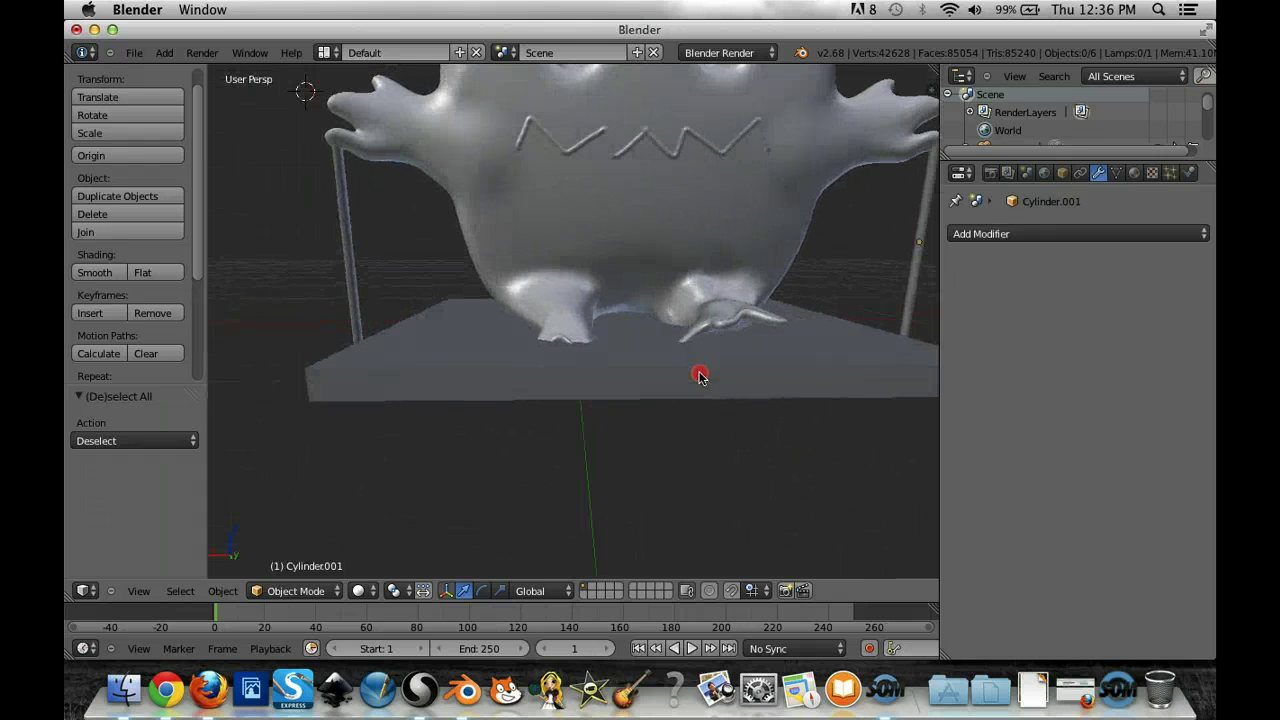
scroll(700, 374, up, 3)
scroll(700, 376, down, 8)
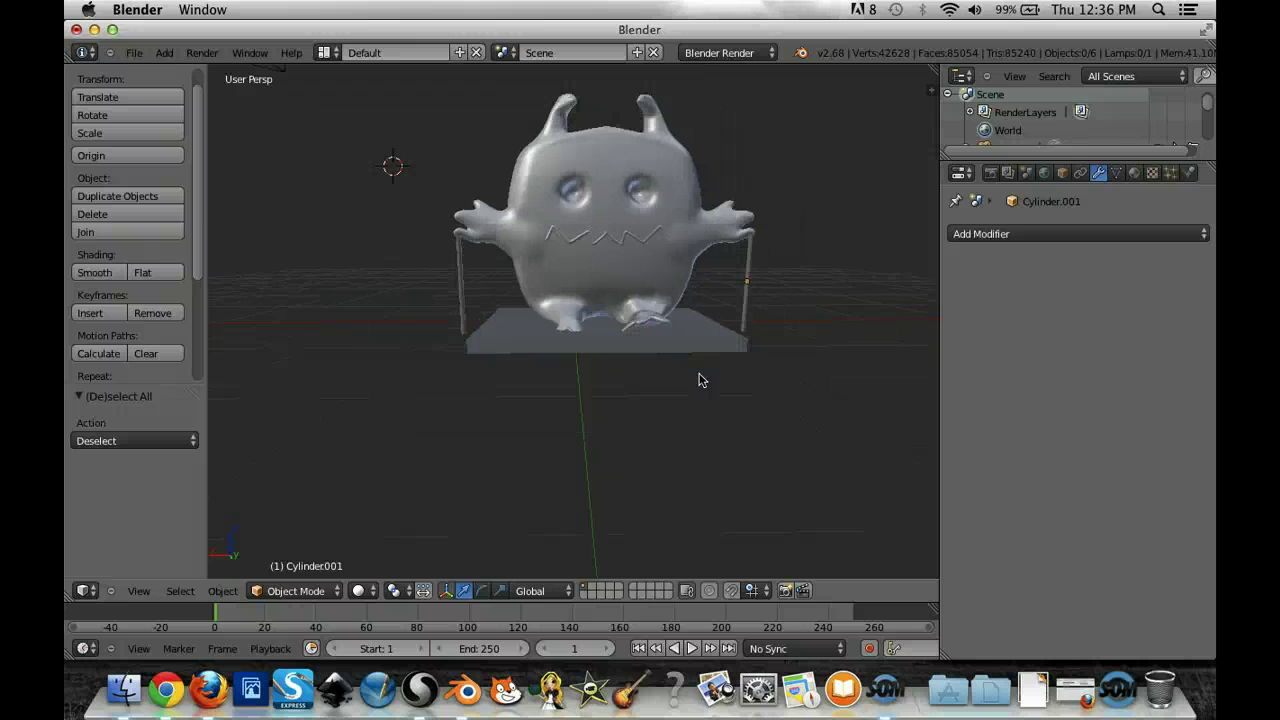